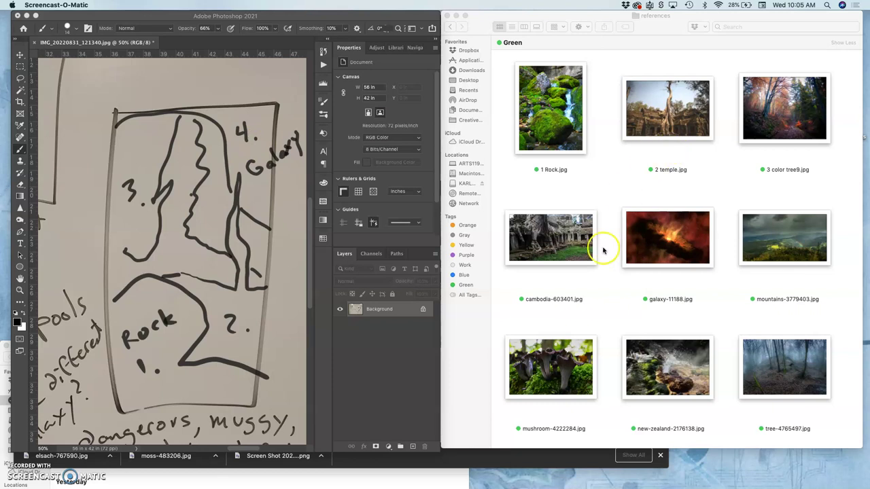
Step: Rename the galaxy photo to '4. galaxy-11188.jpg'
click(656, 297)
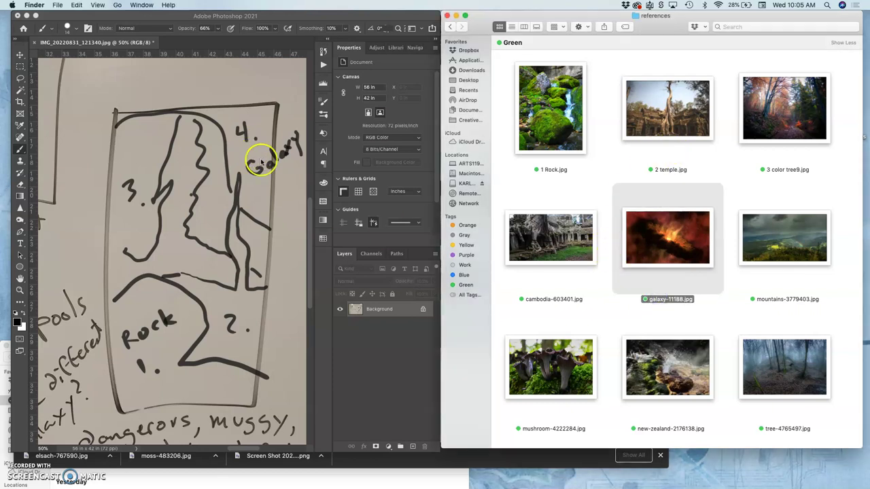
click(668, 300)
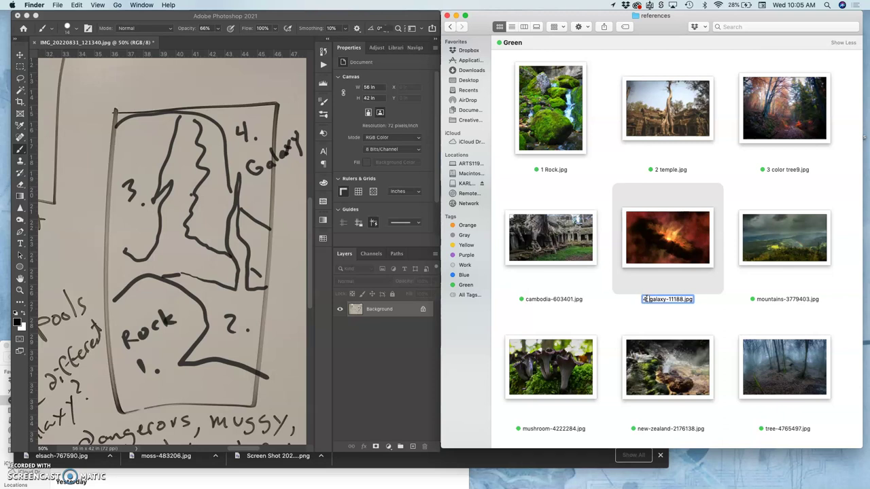
click(727, 311)
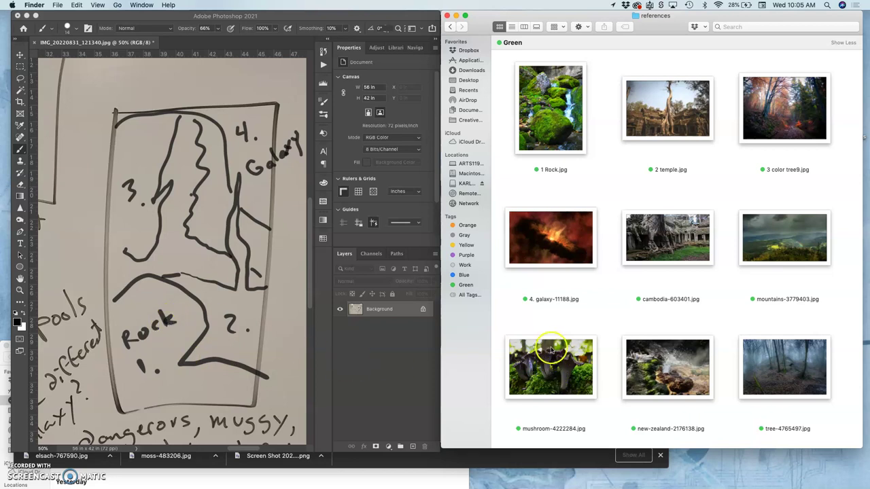
Step: Rename the mushroom photo to '5. mushroom-4222284.jpg', then return to the sketch
click(553, 429)
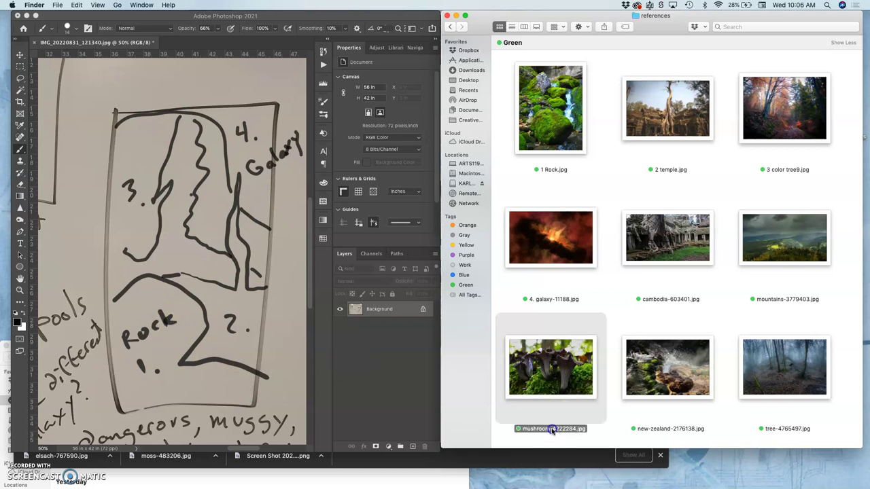
click(552, 429)
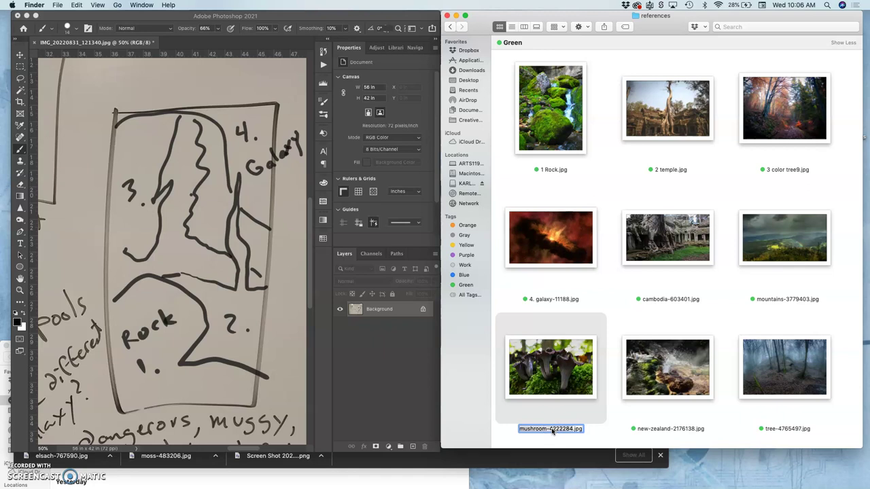
click(520, 430)
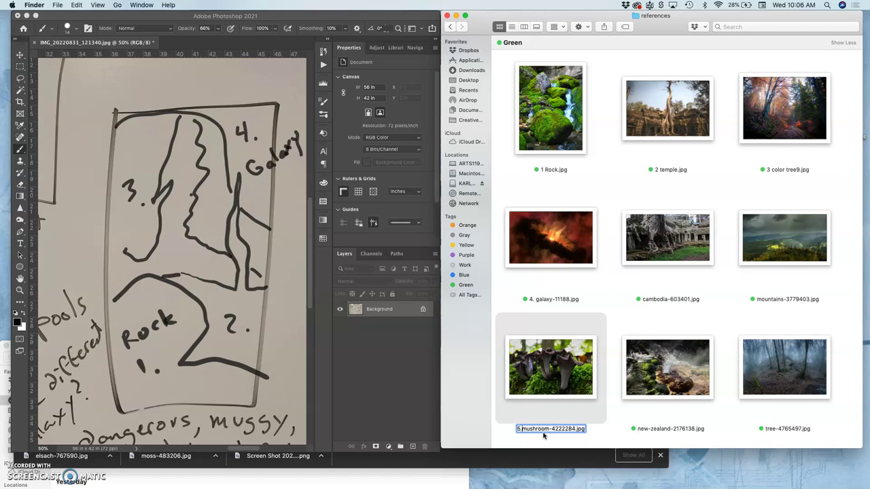
text(5.)
click(610, 431)
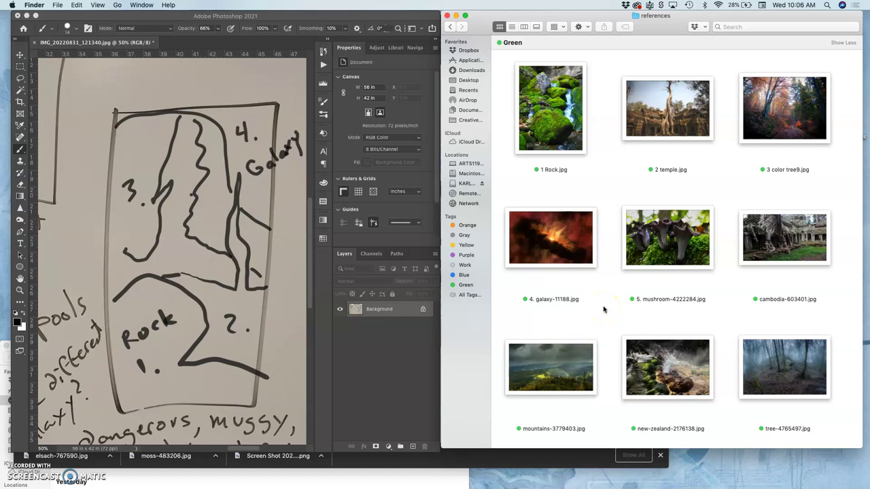
click(236, 342)
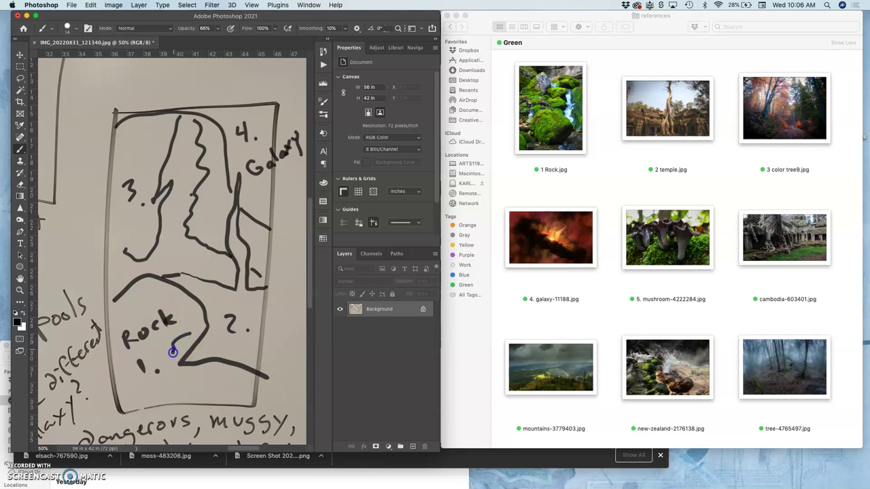
Step: Paint over the old dark line below Rock using a brush enlarged to 65 px
mouse_move(175, 340)
mouse_down()
mouse_move(194, 330)
mouse_move(218, 341)
mouse_up()
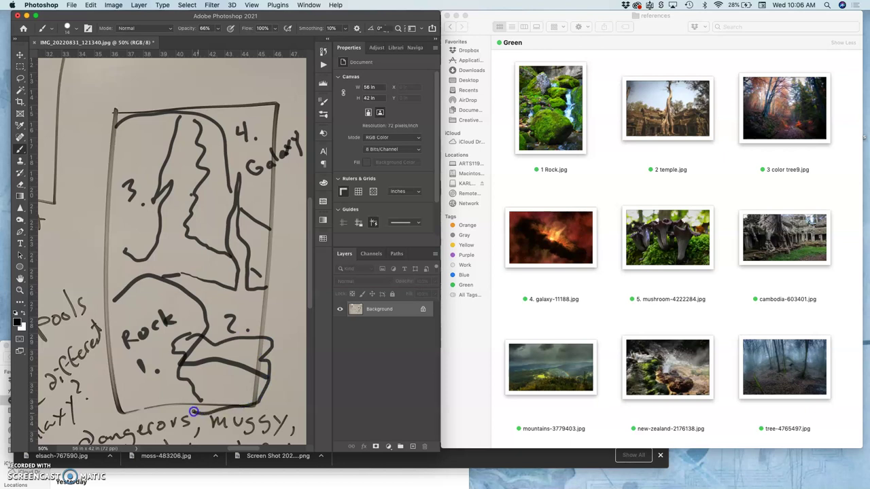
click(20, 185)
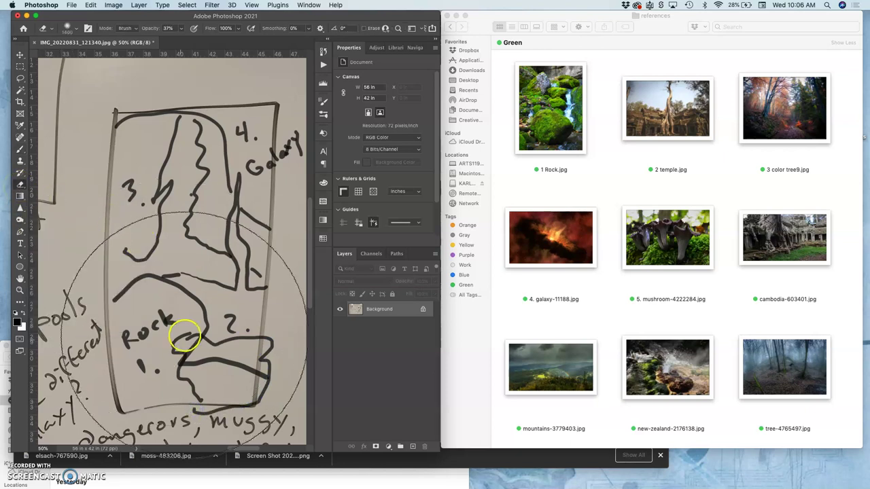
click(20, 149)
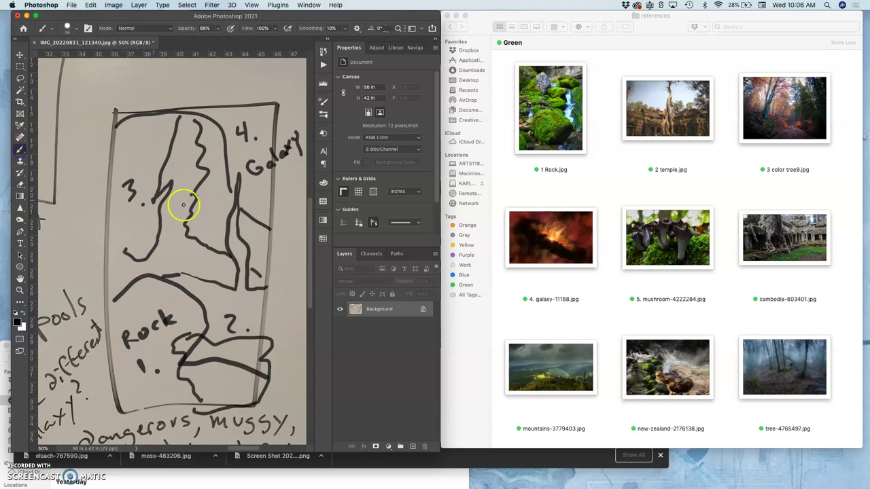
click(74, 28)
drag(77, 51, 80, 55)
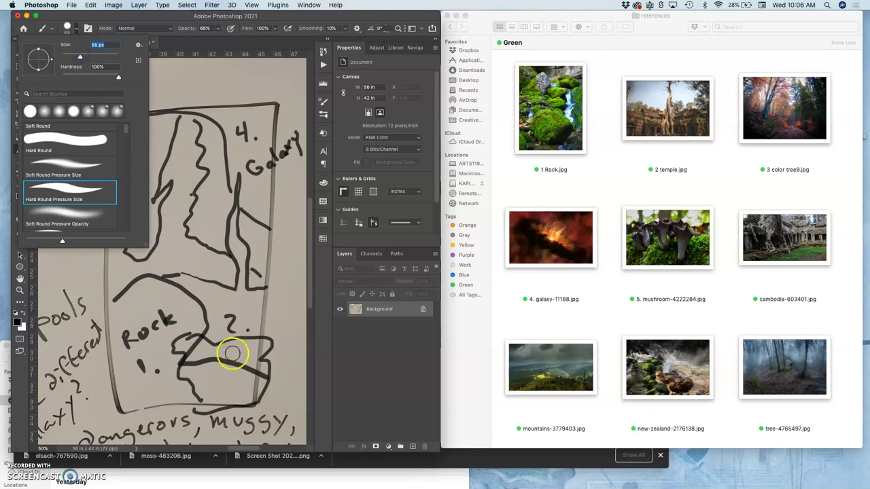
click(224, 373)
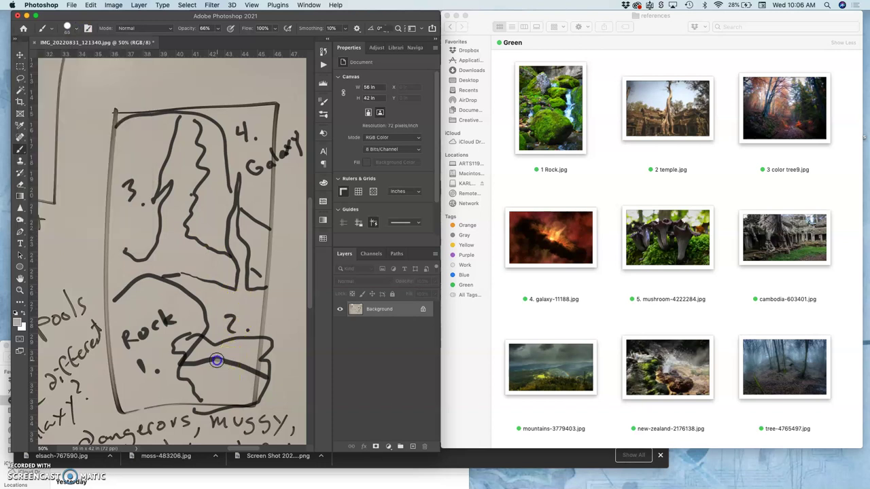
drag(206, 364, 195, 367)
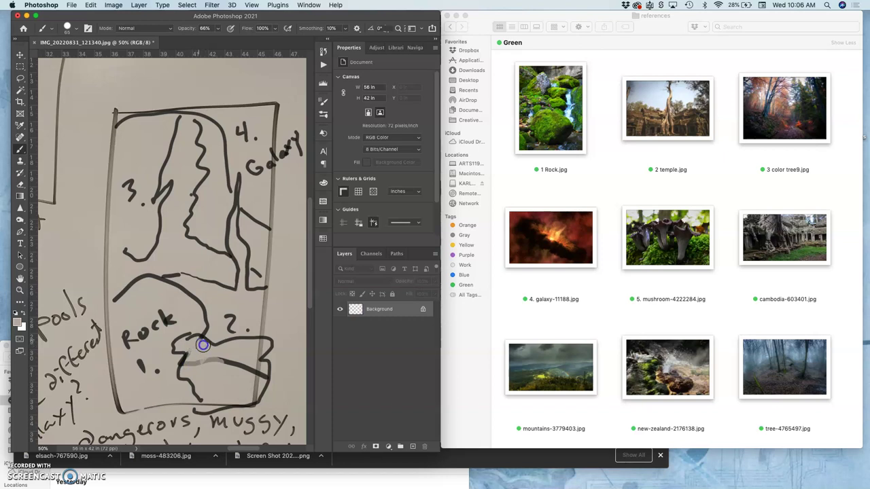
mouse_move(224, 364)
mouse_down()
mouse_move(257, 367)
mouse_move(236, 379)
mouse_move(205, 355)
mouse_move(189, 368)
mouse_move(210, 375)
mouse_move(237, 371)
mouse_up()
Step: With a 31 px brush, dot the 5 label and draw the foreground line beside pools
click(32, 208)
click(141, 366)
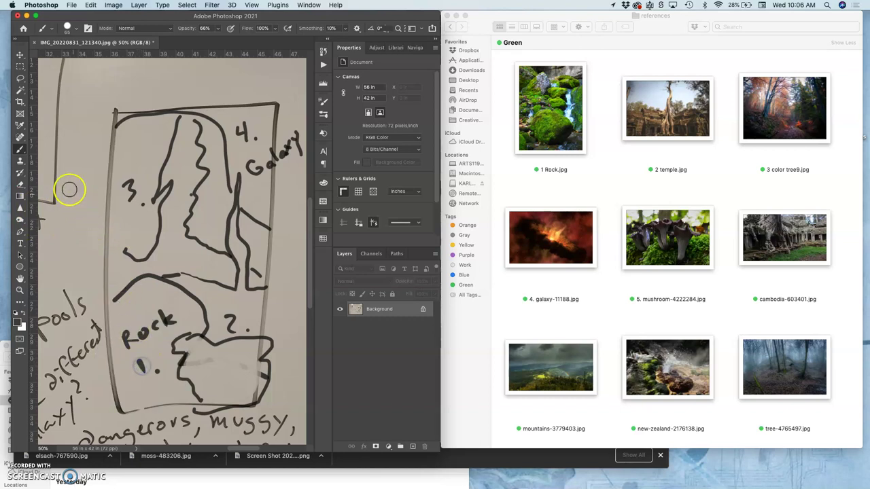
click(77, 30)
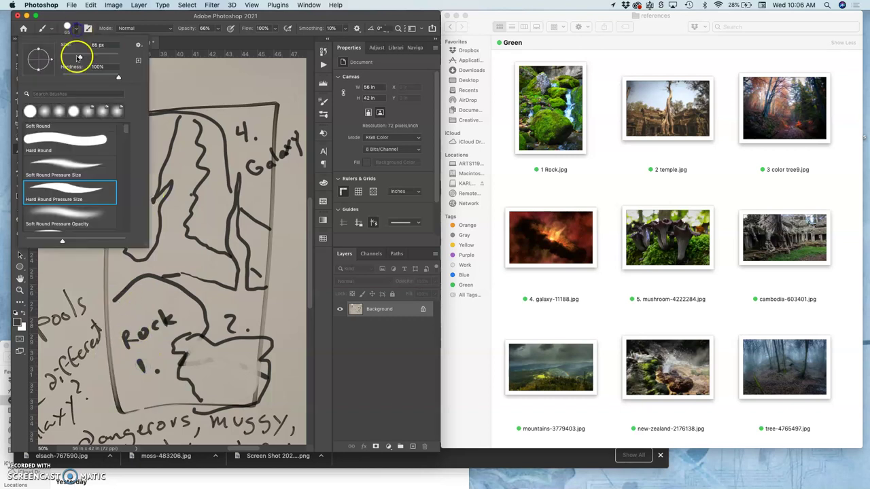
drag(77, 54, 71, 56)
click(208, 358)
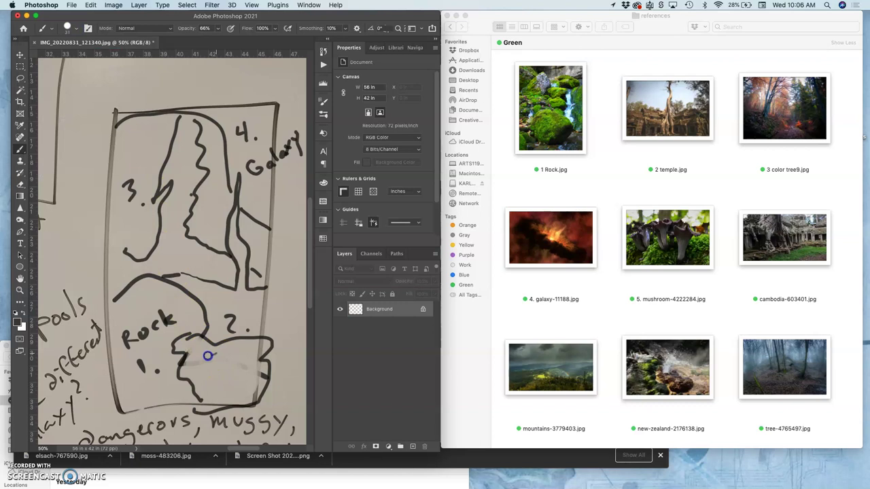
click(224, 362)
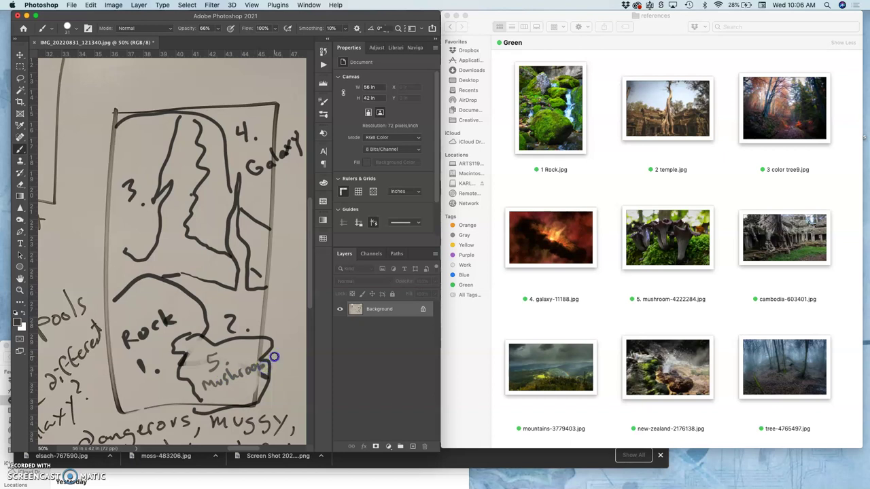
drag(120, 305, 65, 269)
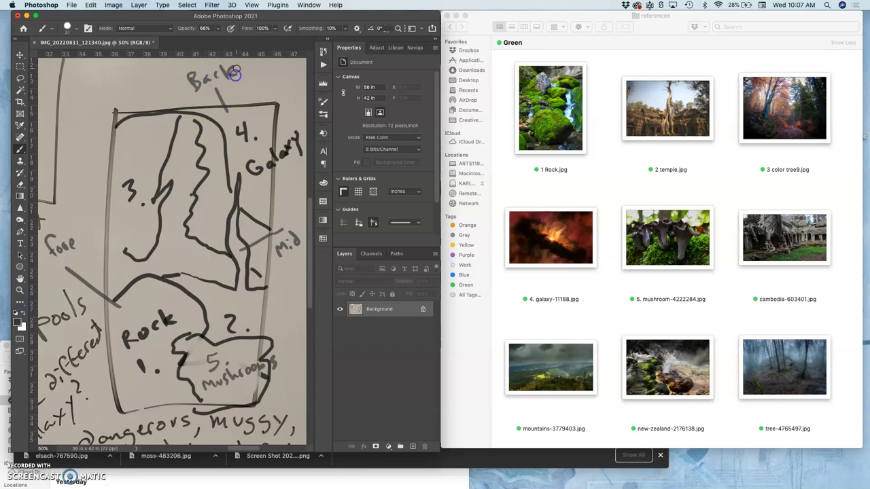
Step: Fit the whole photo in view and save the sketch as a JPEG
key(super+0)
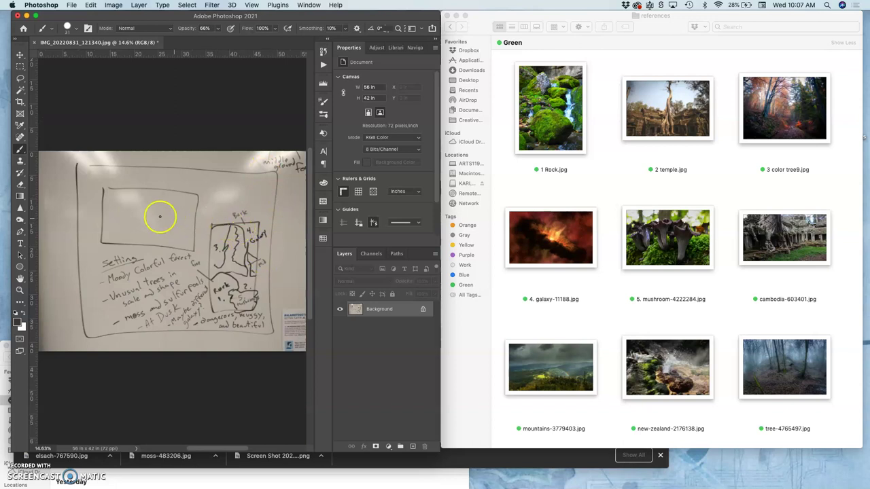
key(super+s)
click(397, 109)
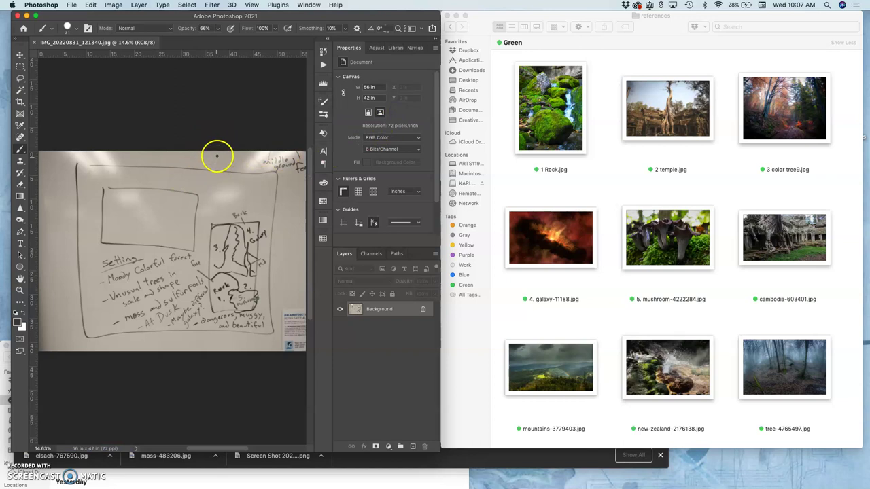
Step: Zoom in to 50% on the top rectangle, then back out to frame it whole
key(super+equal)
key(super+equal)
key(super+equal)
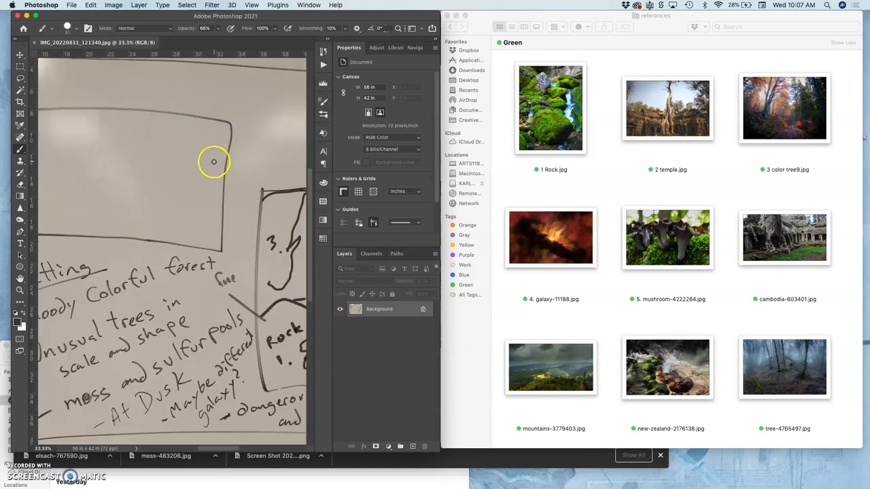
key(super+equal)
scroll(224, 204, left, 2)
scroll(253, 227, up, 3)
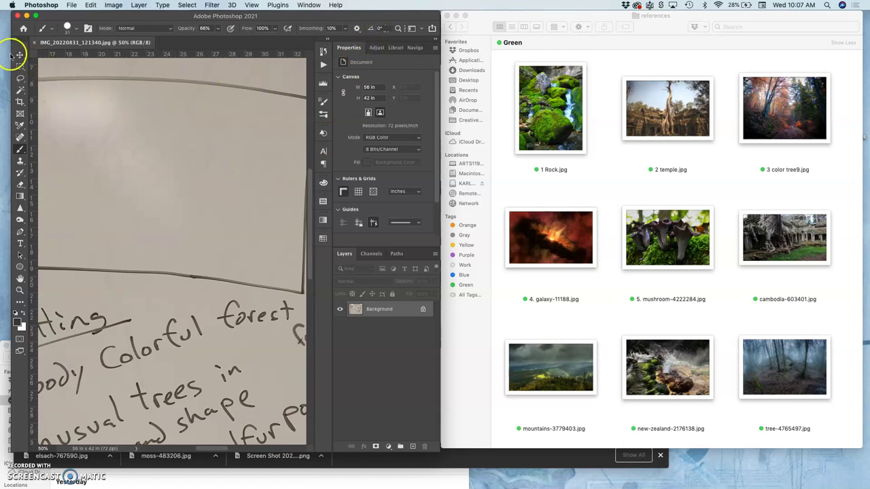
key(super+minus)
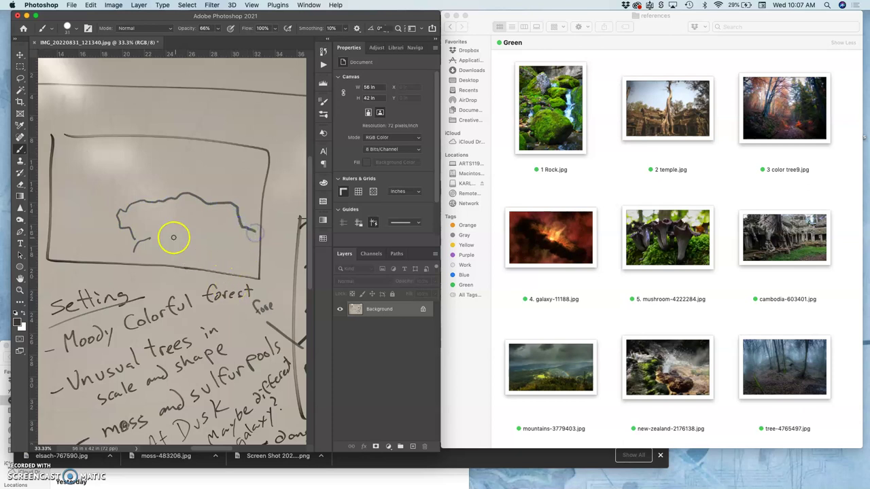
Step: Brush the outline strokes inside the top rectangle and redraw the loop around area 1
drag(199, 241, 200, 258)
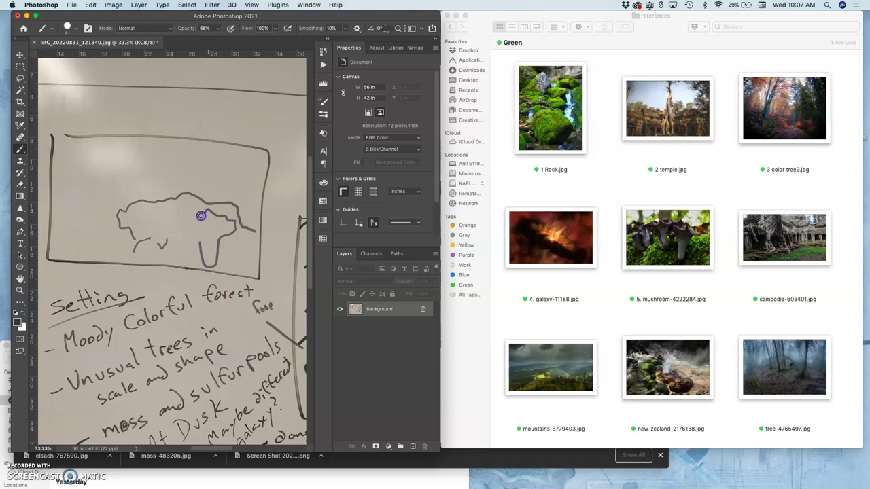
drag(195, 197, 195, 218)
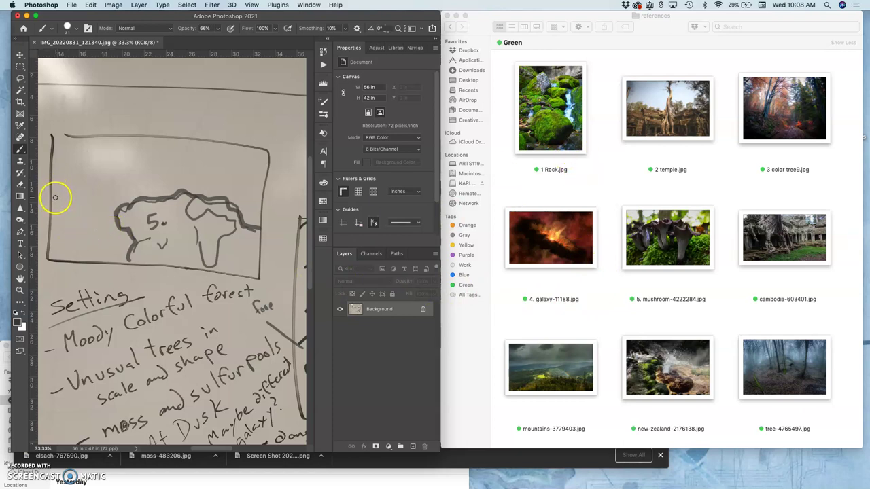
click(88, 229)
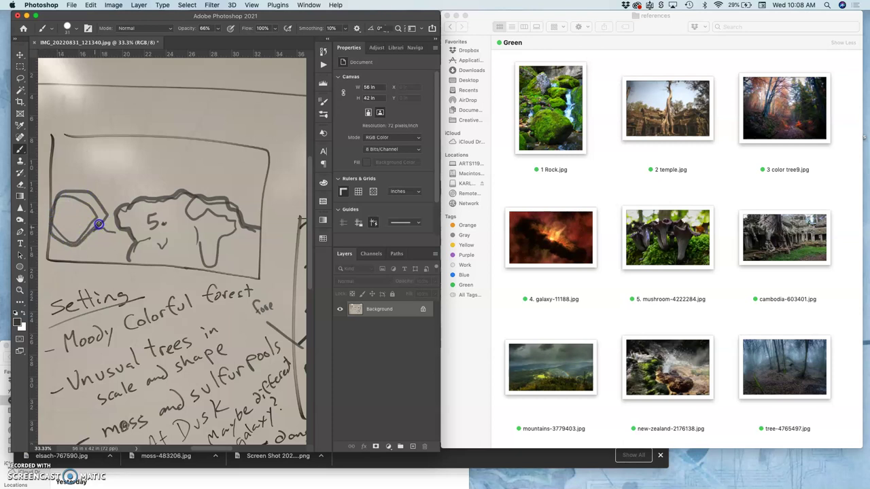
mouse_move(105, 232)
mouse_down()
mouse_move(128, 240)
mouse_move(100, 194)
mouse_move(61, 181)
mouse_move(61, 191)
mouse_move(72, 186)
mouse_move(71, 212)
mouse_up()
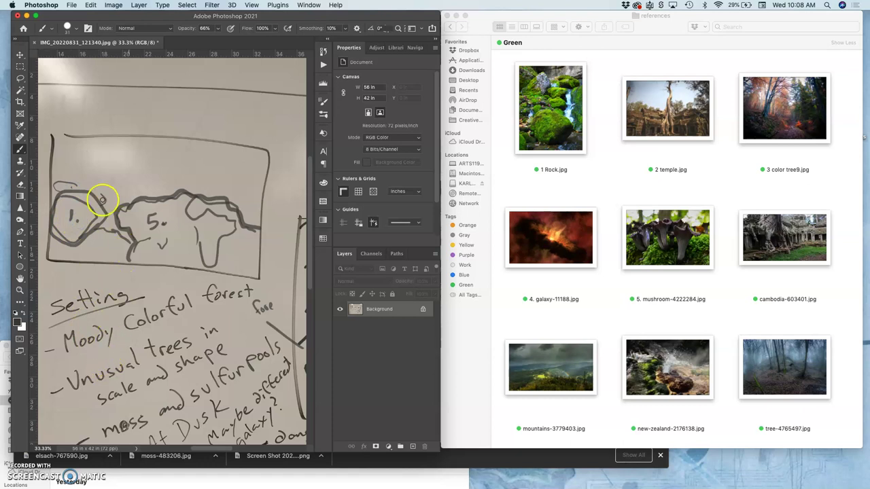
mouse_move(102, 201)
mouse_down()
mouse_move(92, 237)
mouse_move(140, 246)
mouse_move(97, 229)
mouse_move(176, 245)
mouse_move(156, 246)
mouse_move(132, 229)
mouse_move(184, 235)
mouse_move(193, 221)
mouse_move(129, 231)
mouse_up()
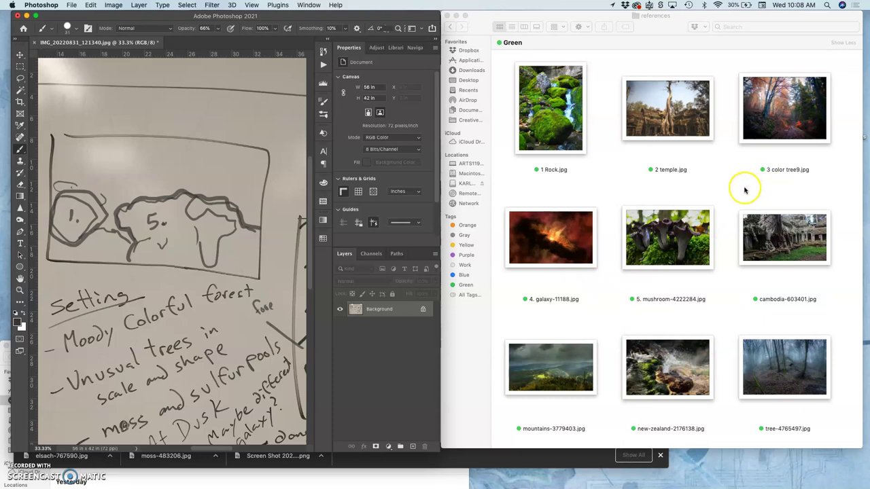
Step: Rename water-3329056.jpg with a '2. SUlfur' prefix and show all photos under No Tags
click(840, 184)
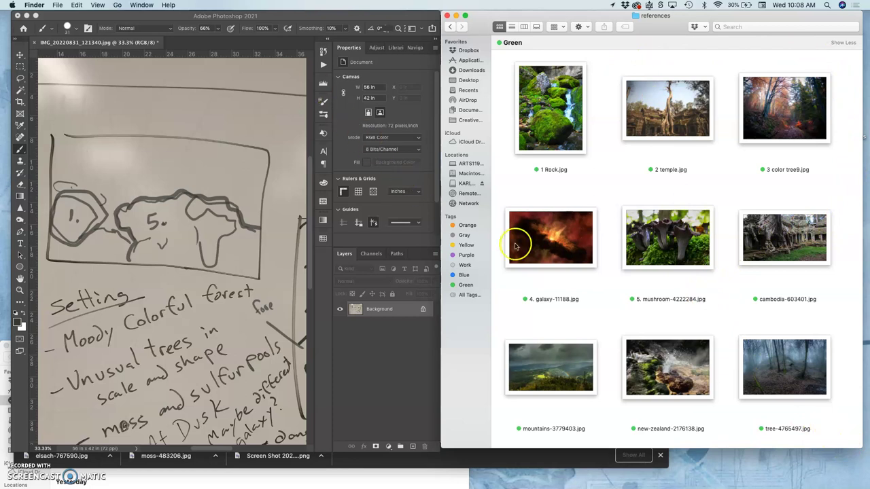
drag(564, 449, 565, 487)
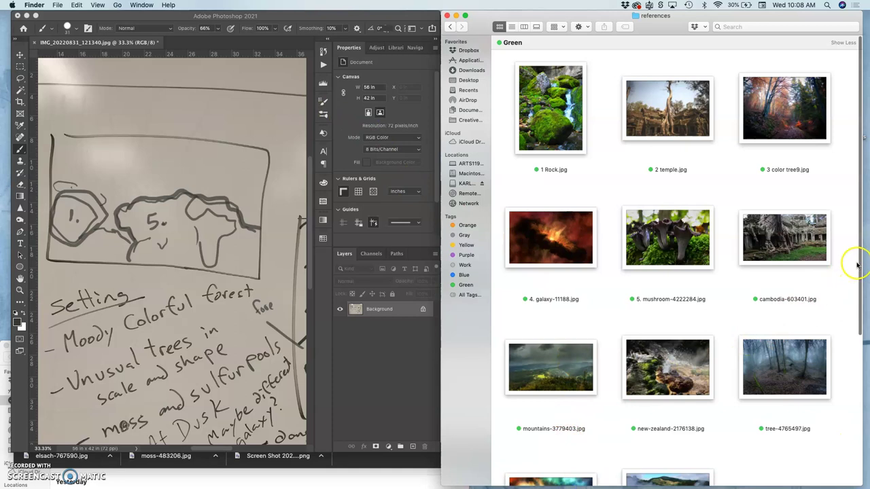
drag(858, 263, 849, 414)
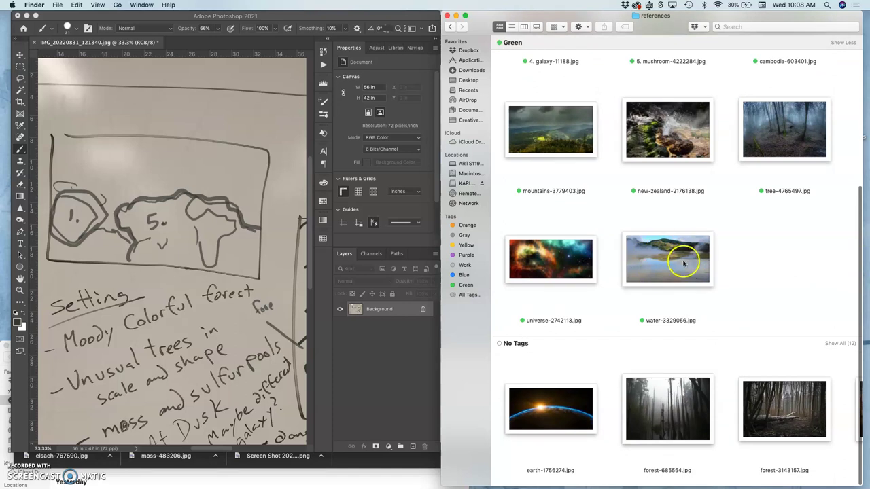
click(655, 325)
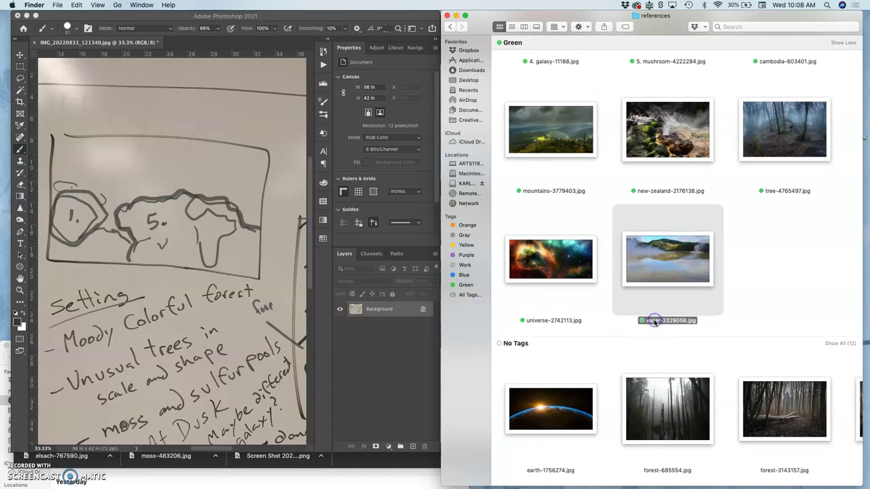
click(654, 322)
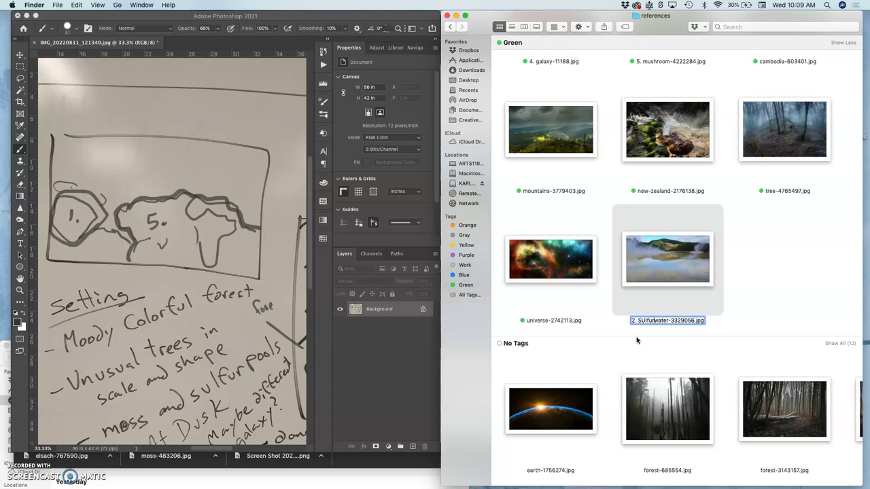
click(743, 274)
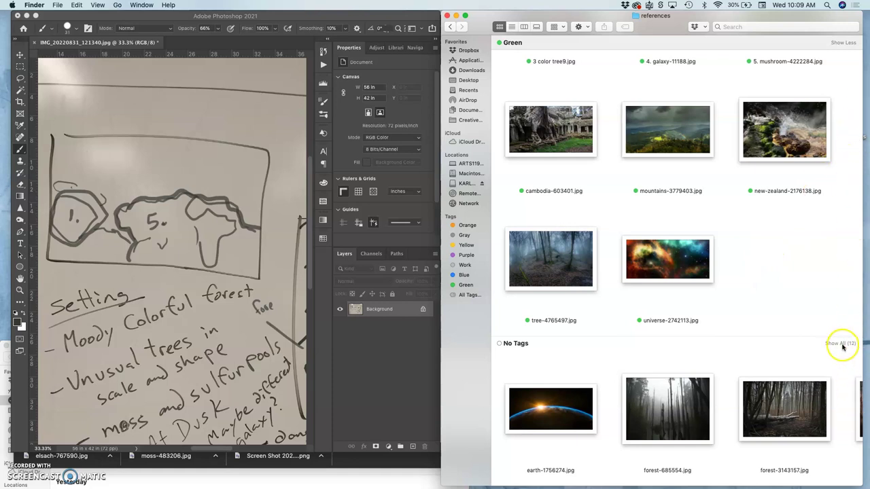
click(839, 343)
drag(859, 299, 849, 447)
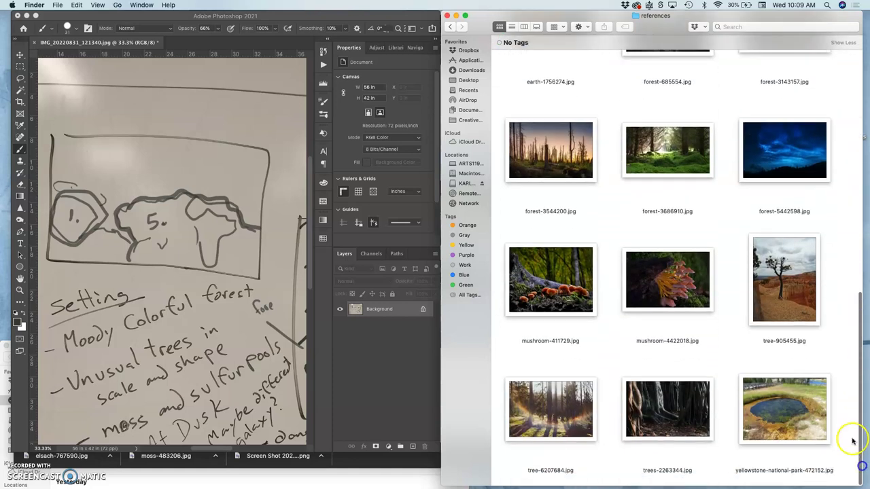
Step: Preview the Yellowstone hot-spring photo and give it the green tag
double_click(785, 415)
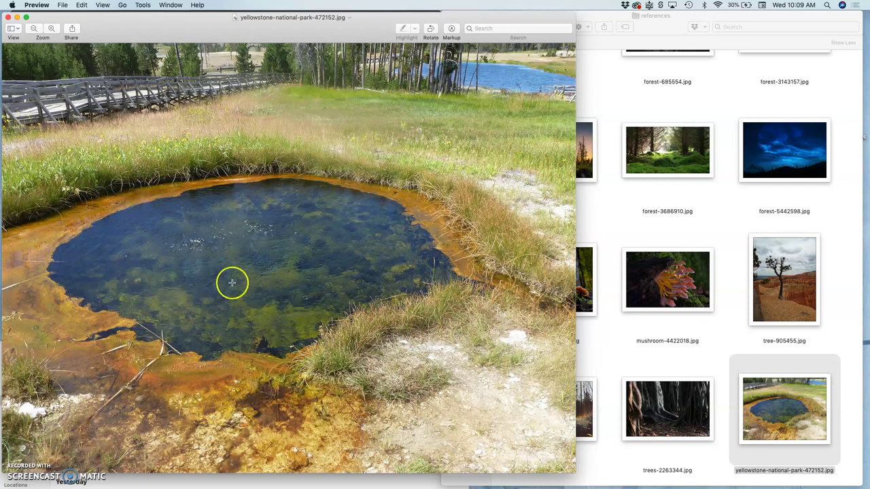
click(9, 17)
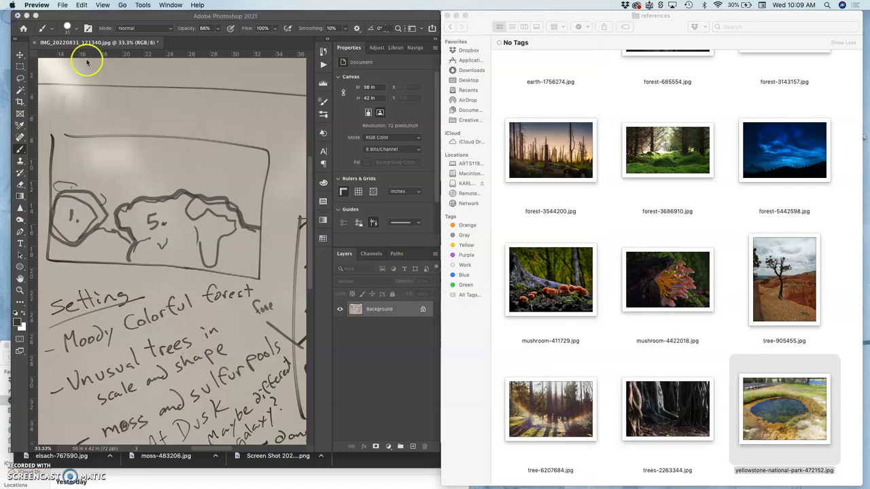
click(775, 472)
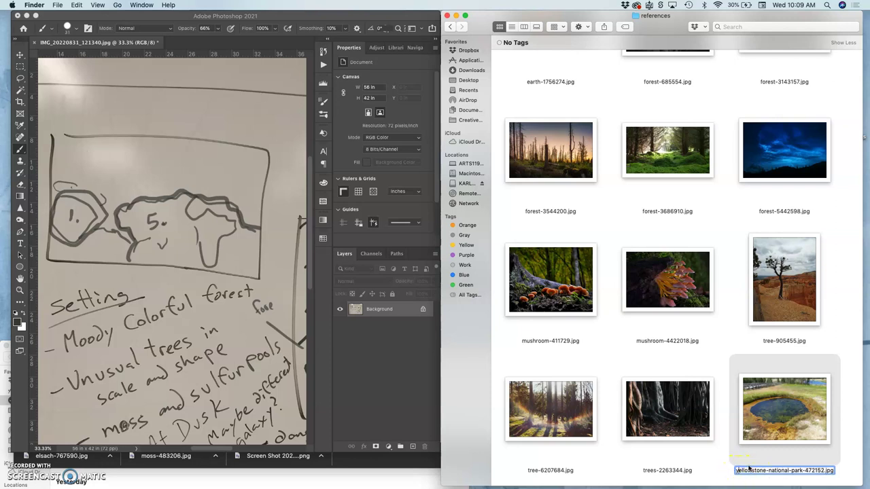
key(Left)
text(SULF)
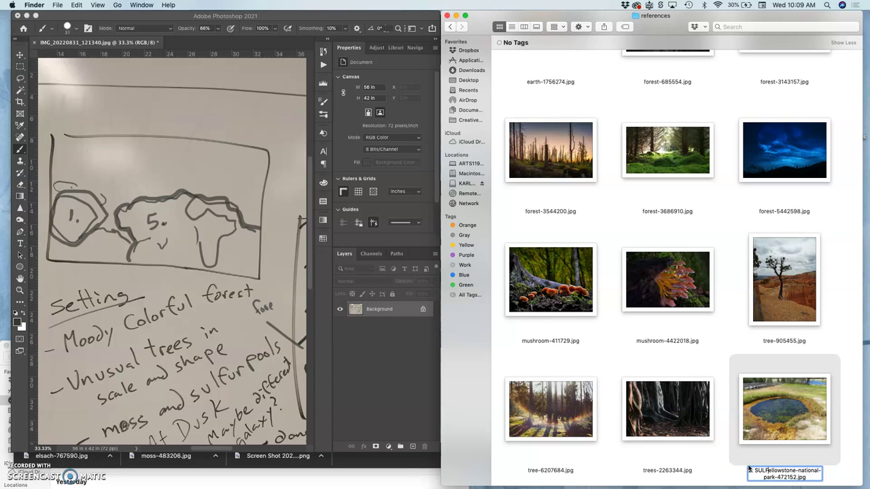
text(UR)
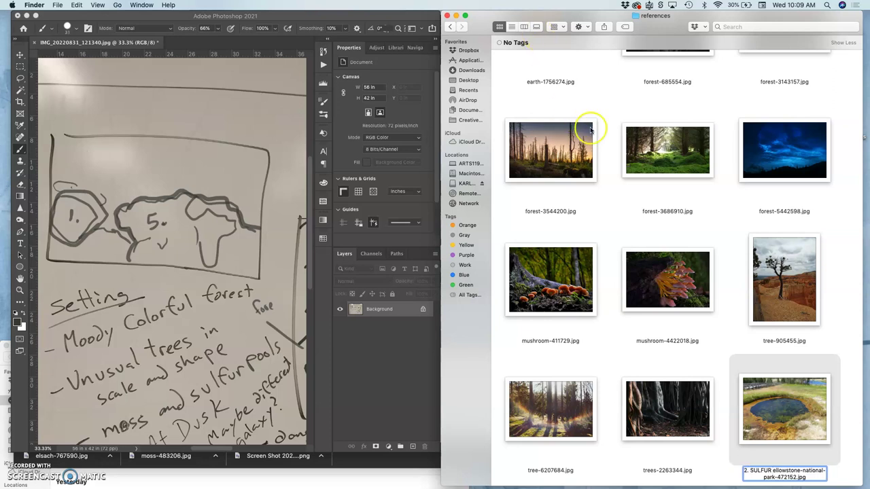
right_click(759, 392)
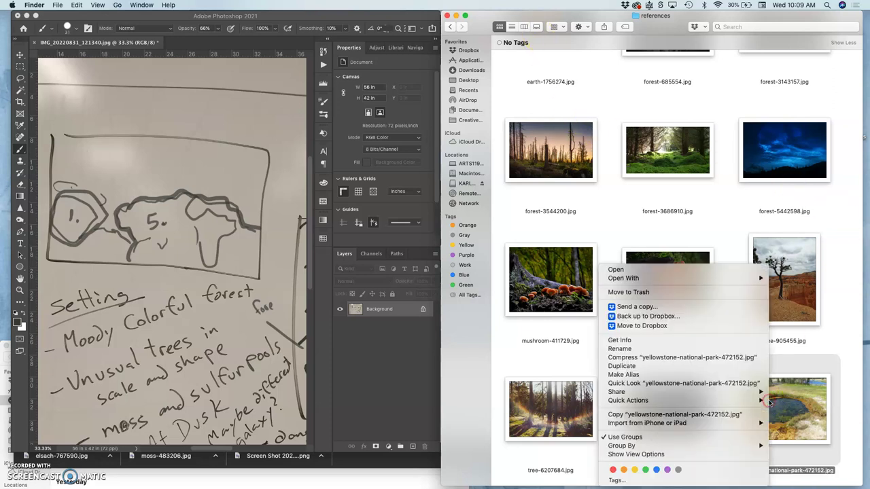
click(646, 469)
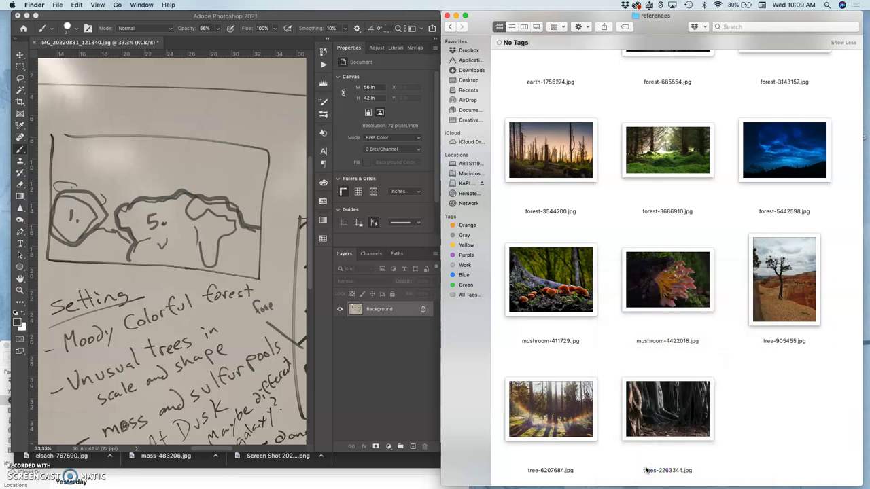
Step: Rename the Yellowstone photo to '2. SULFUR yellowstone-national-park-472152.jpg'
scroll(718, 242, up, 10)
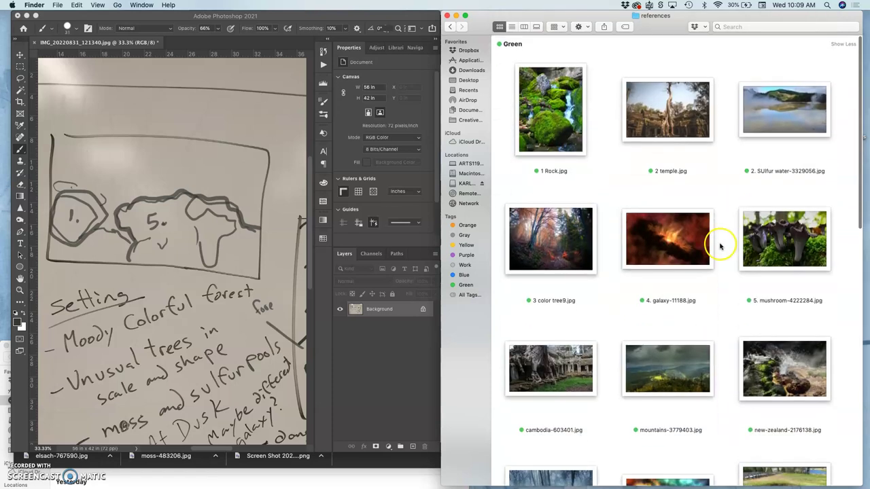
scroll(700, 252, down, 4)
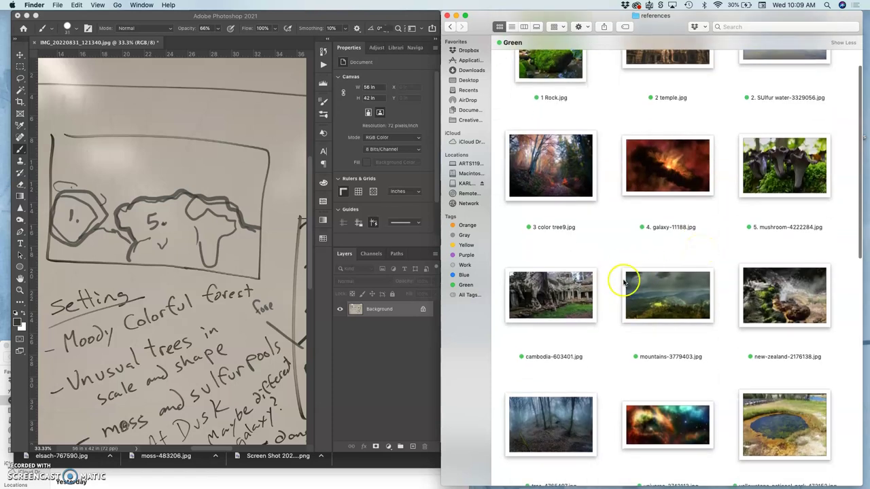
scroll(700, 331, down, 2)
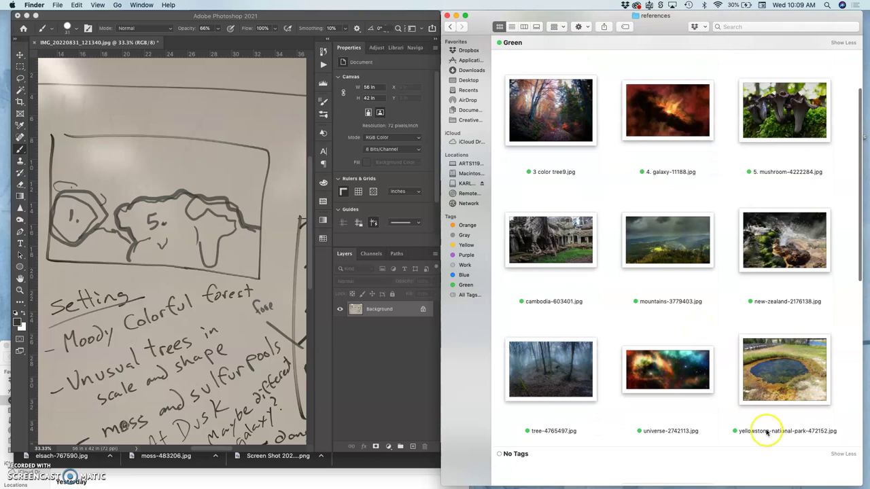
scroll(763, 428, up, 4)
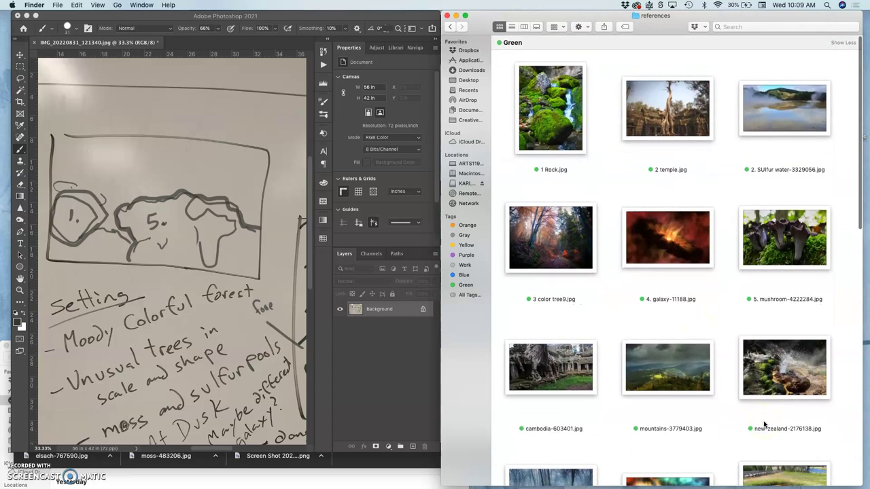
scroll(781, 251, down, 10)
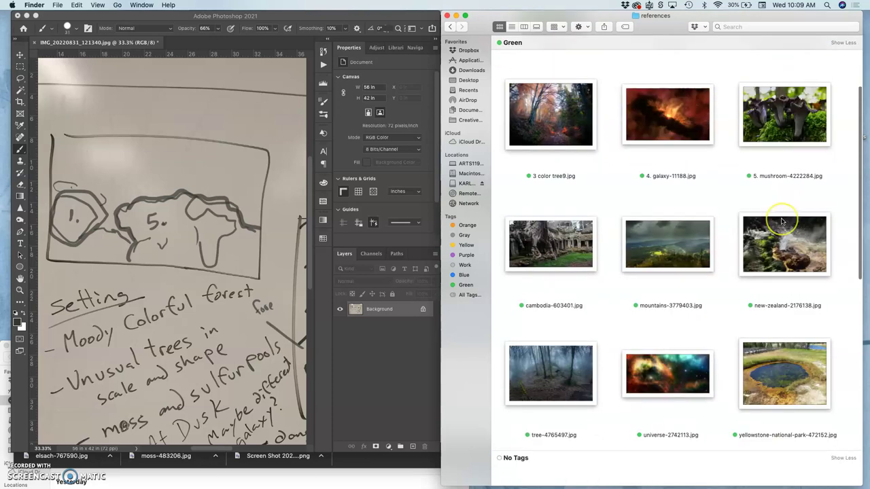
click(769, 295)
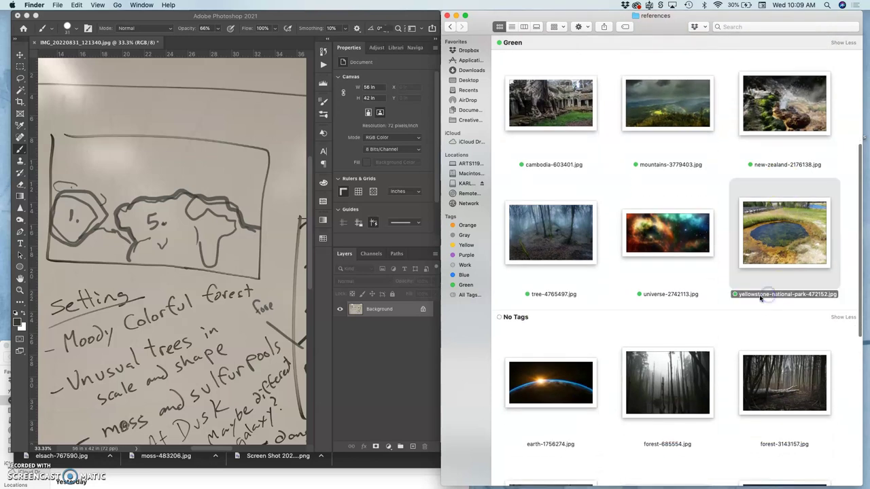
click(750, 299)
click(735, 297)
text(2. SULFUR)
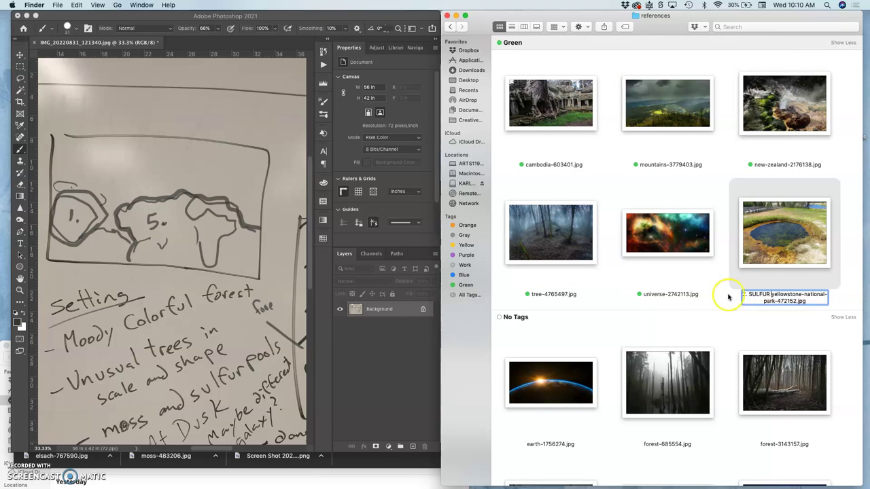
key(Return)
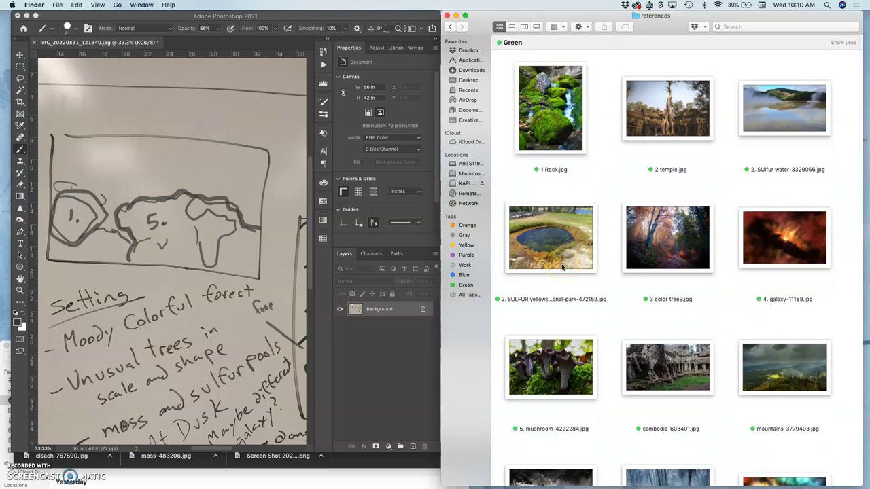
Step: Outline a new area above the map, label it 2., and write 'Sul' beside it
click(112, 180)
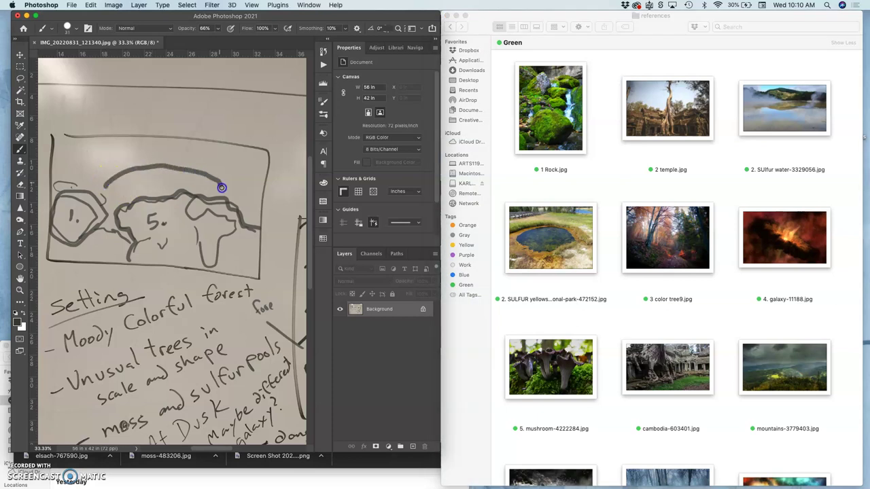
click(150, 182)
click(167, 180)
click(100, 185)
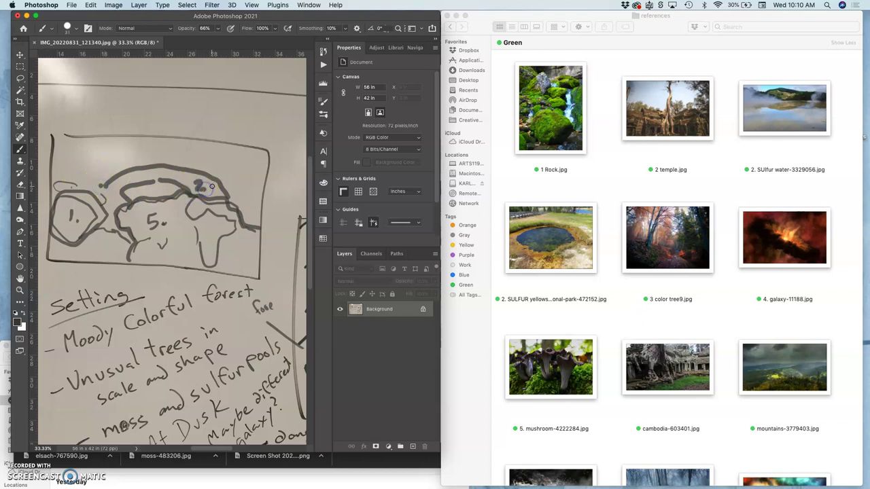
drag(236, 190, 291, 163)
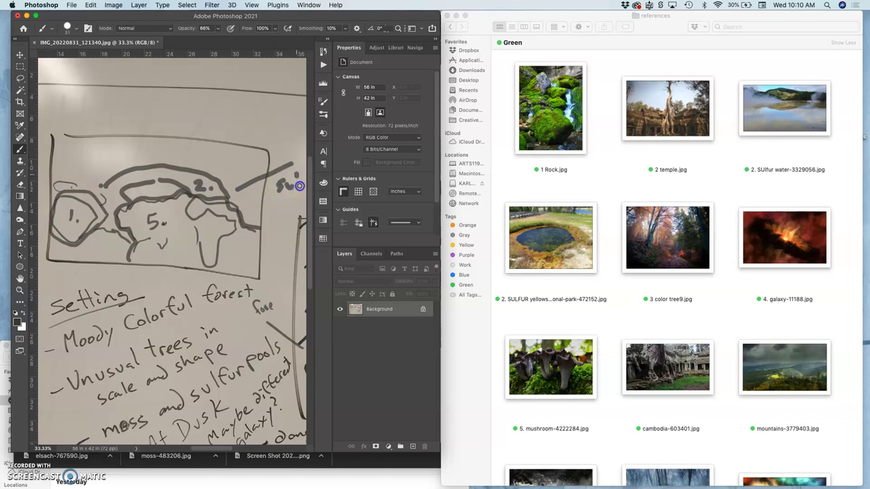
drag(291, 197, 280, 198)
Step: Set the brush to 19 px in the Brush preset picker
click(49, 29)
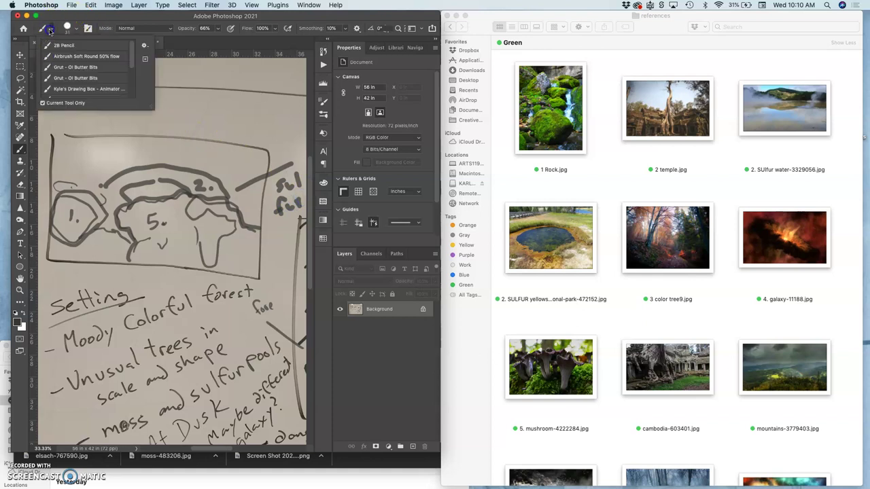
click(72, 29)
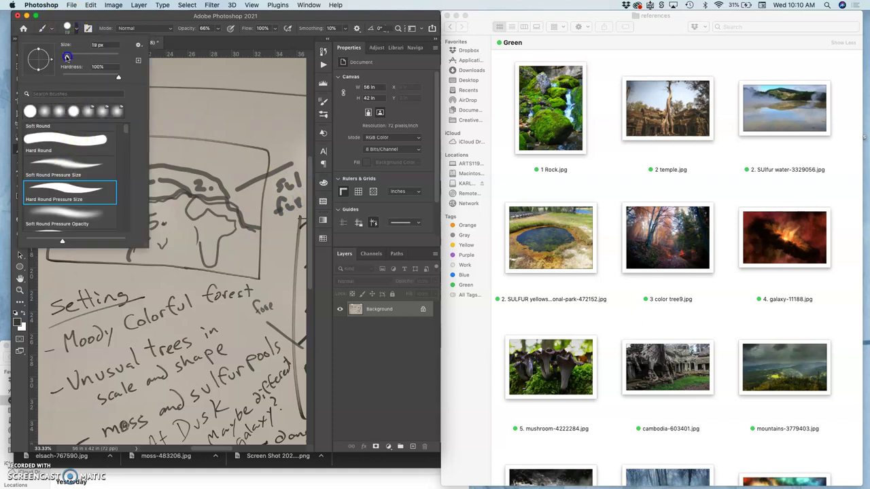
click(279, 143)
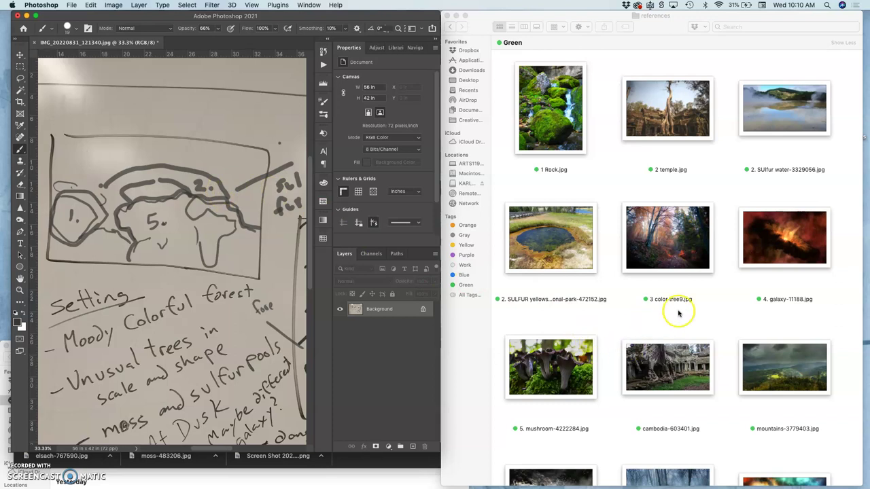
click(843, 140)
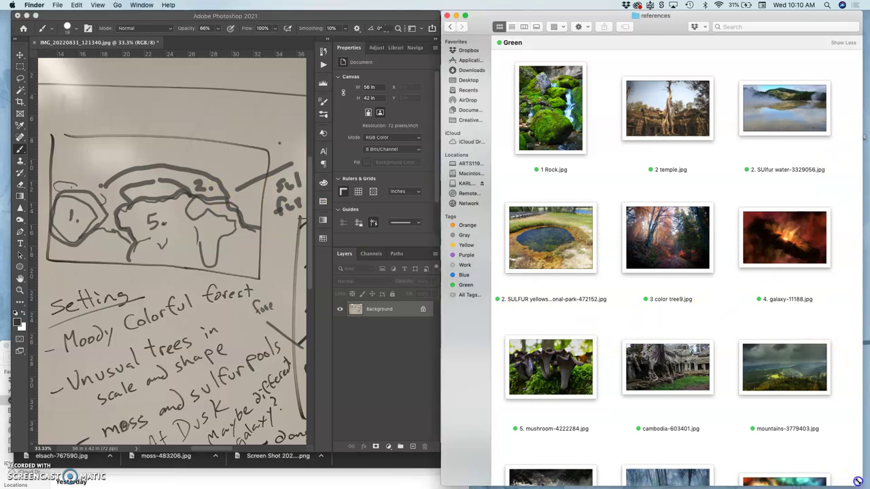
Step: Rename tree-4765497.jpg to '3. MISTY tree-4765497.jpg' among the Green references
drag(858, 480, 857, 471)
scroll(824, 214, down, 5)
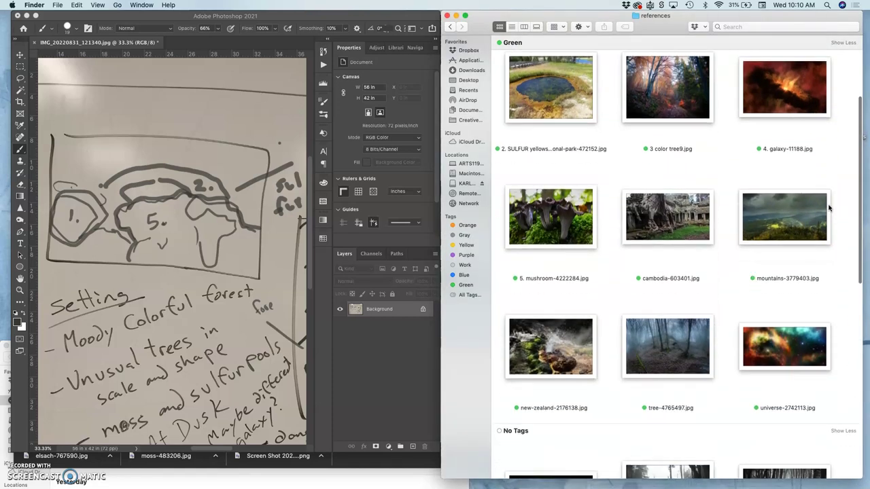
scroll(802, 225, down, 2)
click(731, 245)
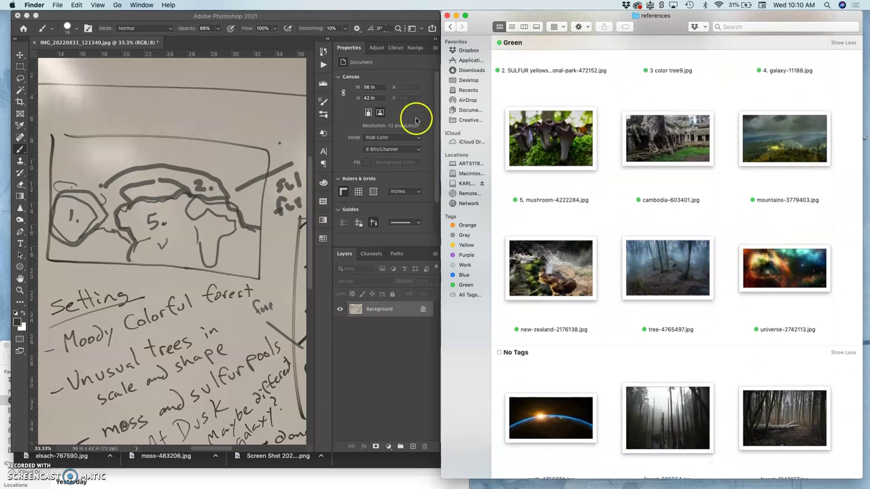
click(667, 330)
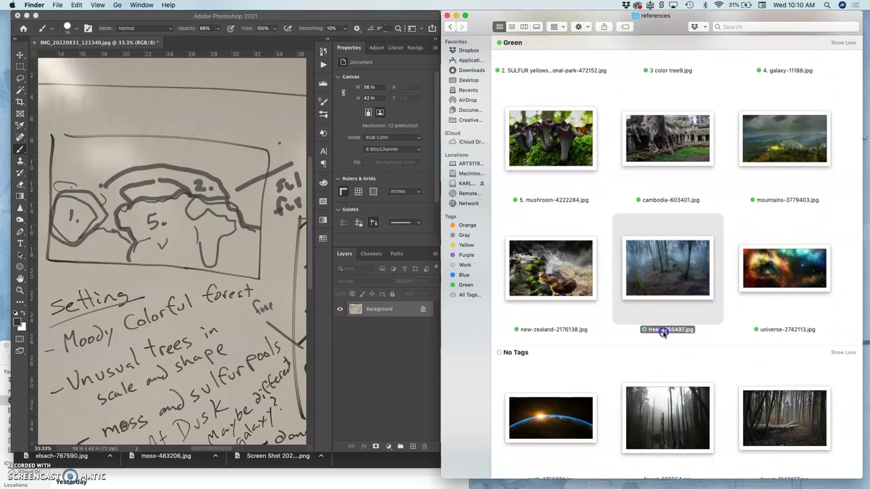
click(649, 331)
text(3. MISTY)
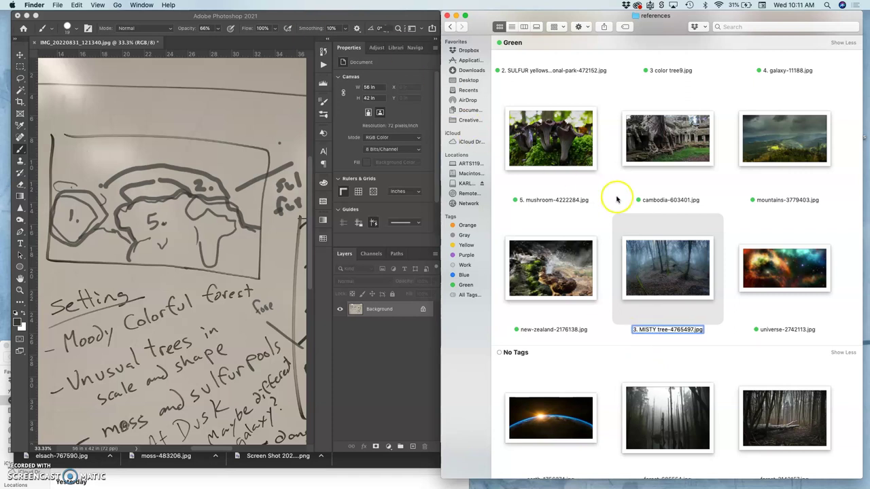
click(734, 233)
scroll(702, 227, up, 5)
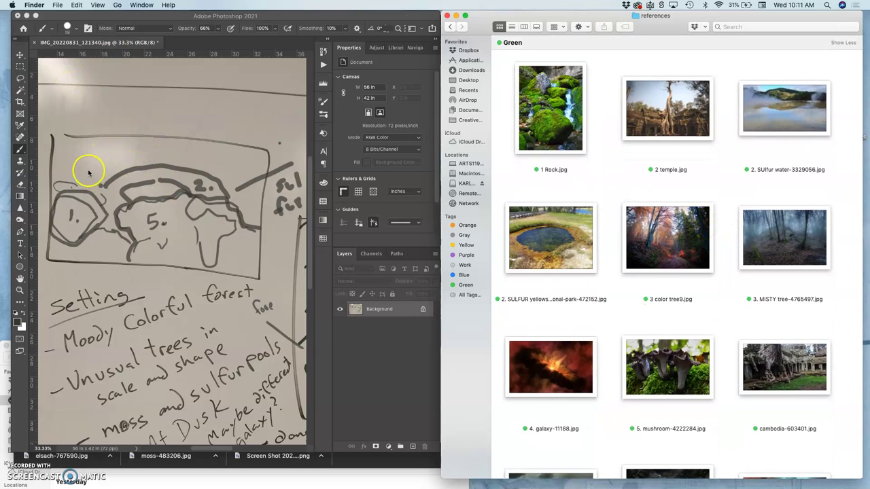
Step: Draw a new top border and top-left corner stroke on the sketch box
click(67, 163)
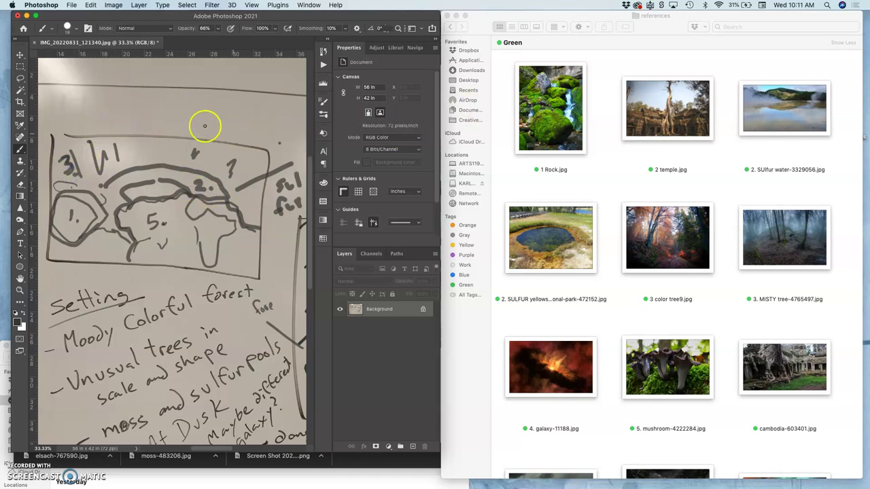
drag(206, 114, 234, 118)
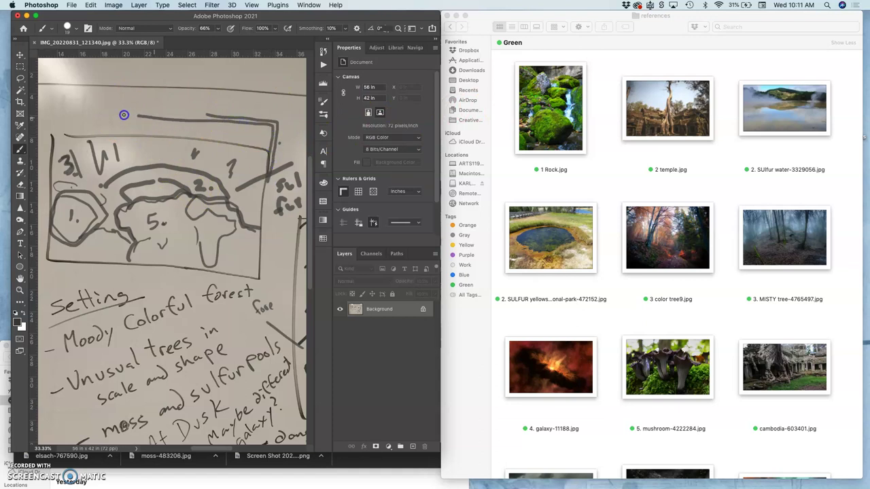
drag(60, 113, 50, 142)
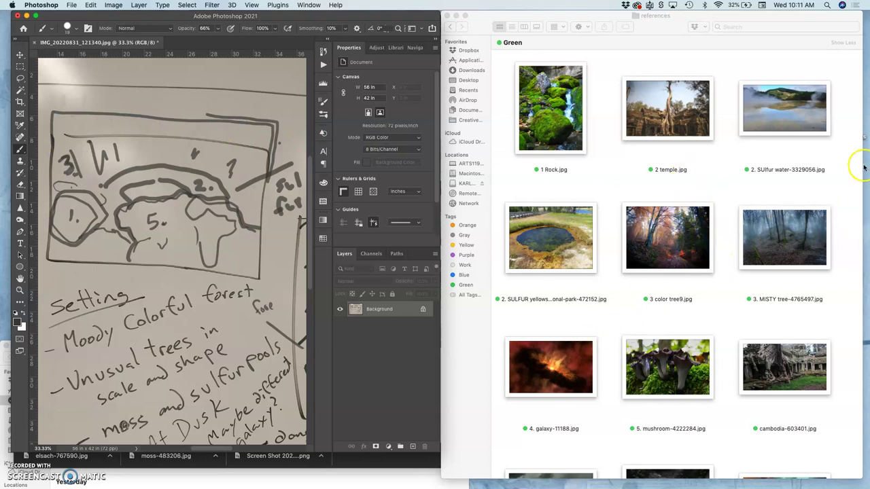
Step: Rename universe-2742113.jpg to '4. universe-2742113.jpg' in the references folder
click(850, 210)
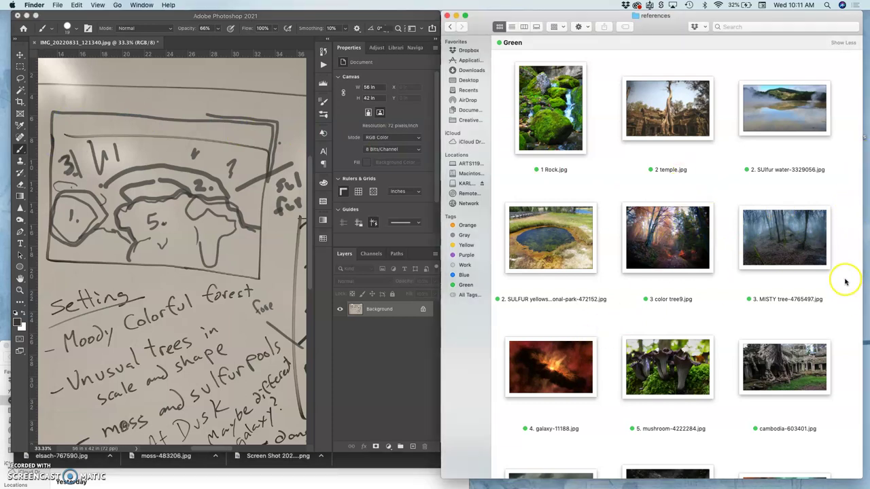
scroll(833, 263, down, 8)
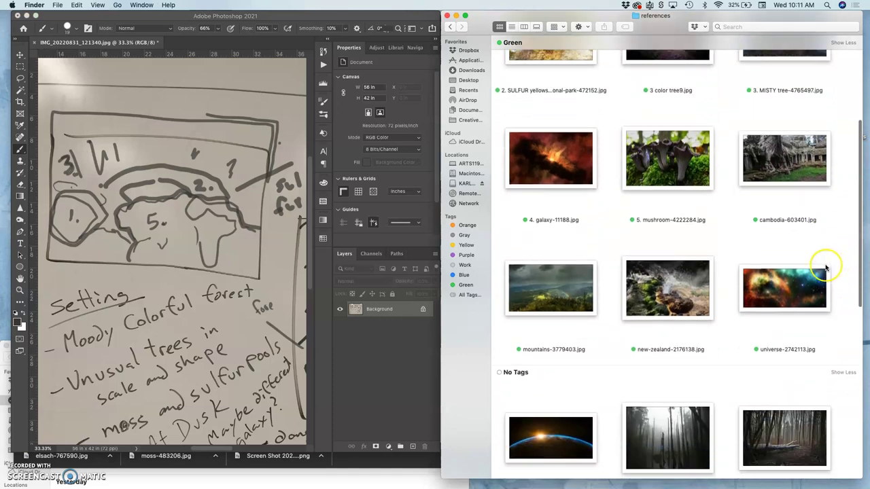
scroll(822, 267, down, 10)
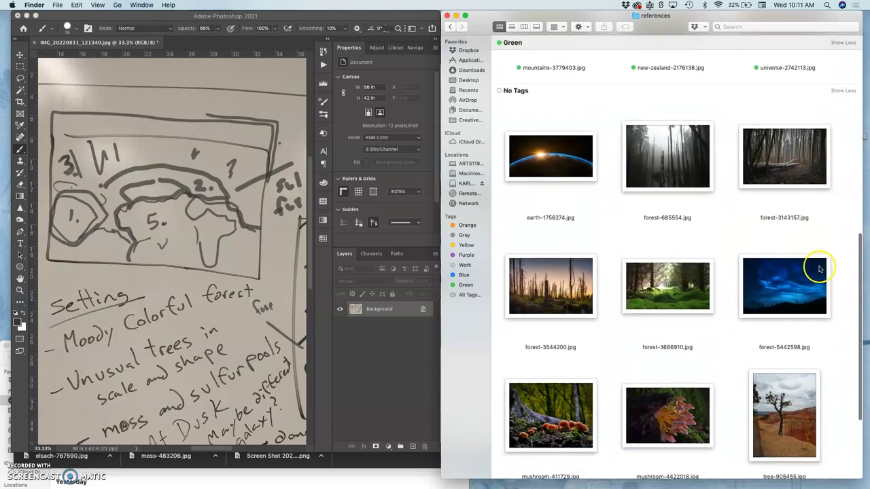
scroll(821, 267, down, 4)
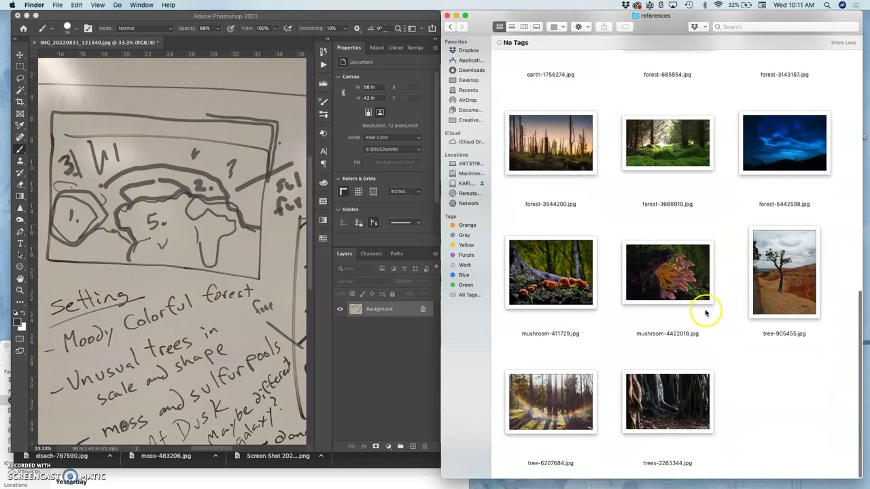
scroll(686, 314, up, 2)
scroll(686, 314, up, 8)
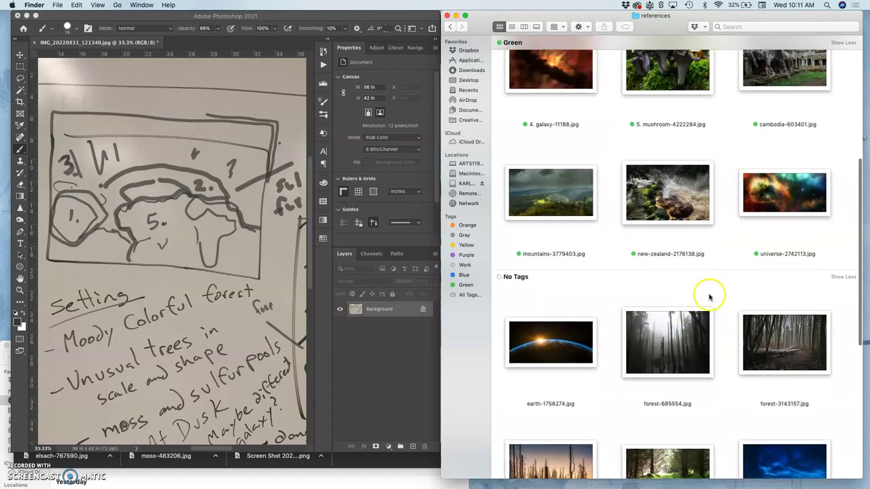
click(779, 253)
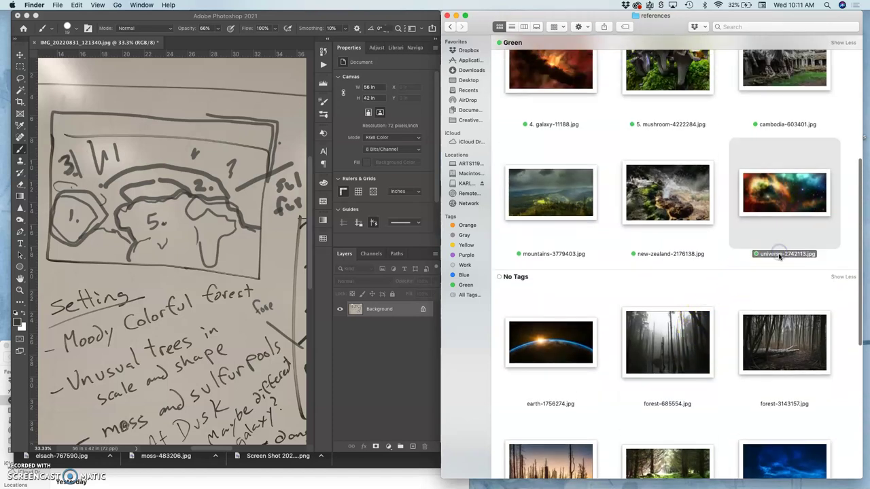
click(779, 255)
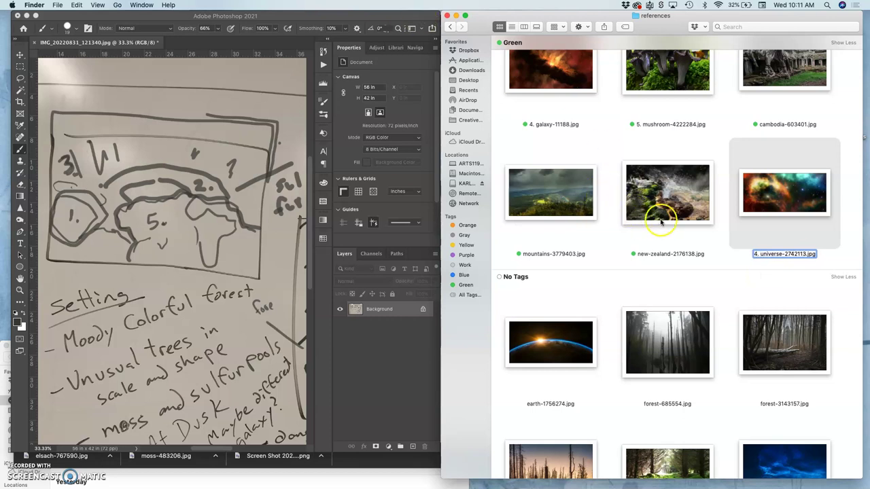
key(Return)
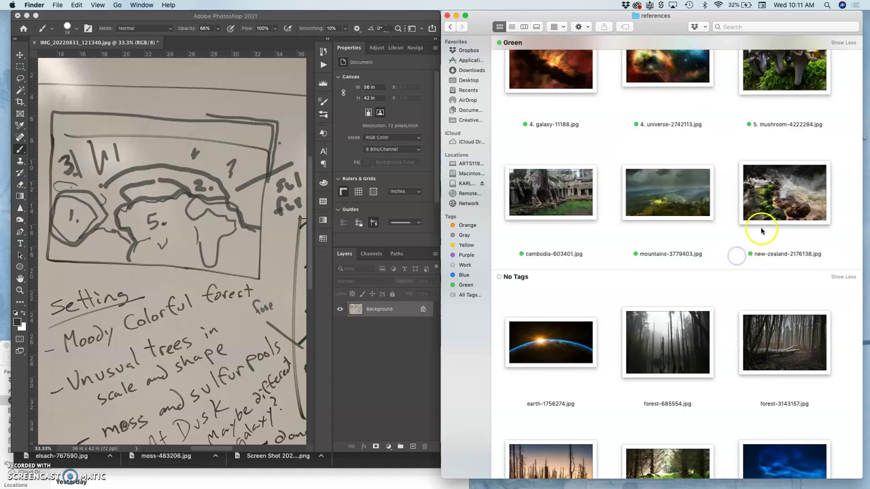
Step: Open '4. universe-2742113.jpg' in Preview, zoom into the nebula detail, then back out to the whole image
double_click(675, 77)
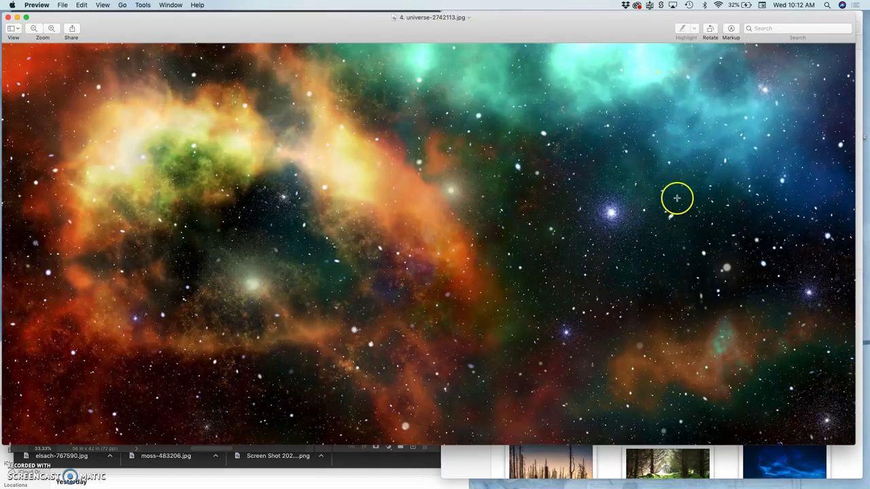
scroll(677, 198, up, 10)
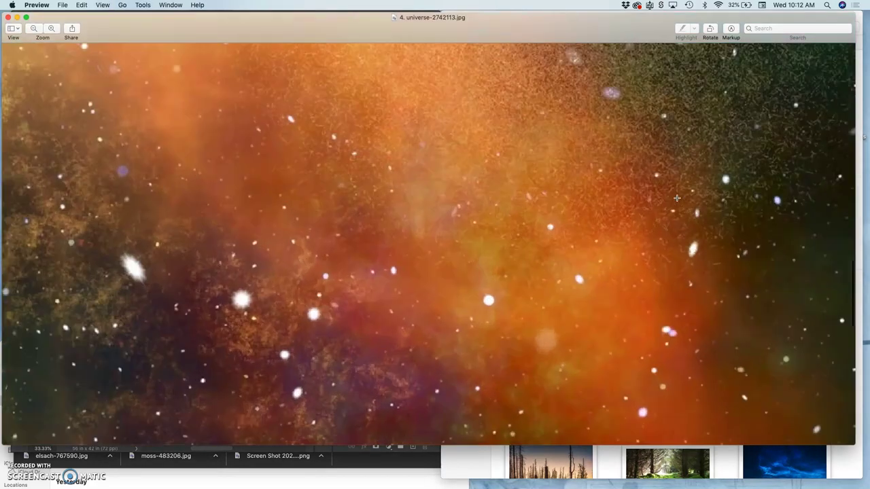
scroll(677, 198, down, 10)
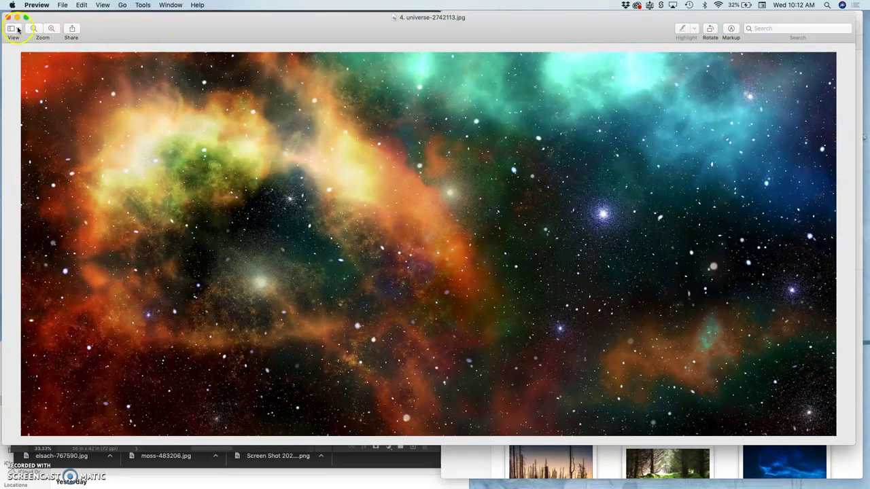
Step: Close the universe photo and hand-letter '4. Universe' across the sketch's top band
click(8, 17)
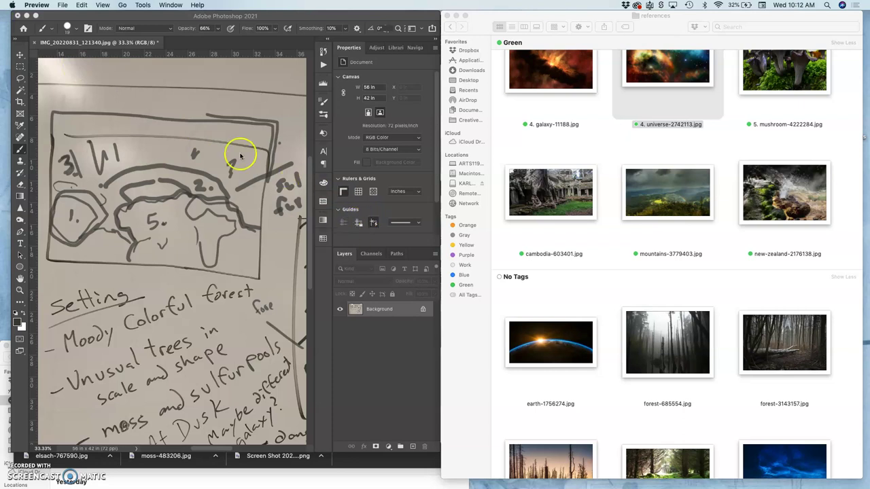
click(92, 123)
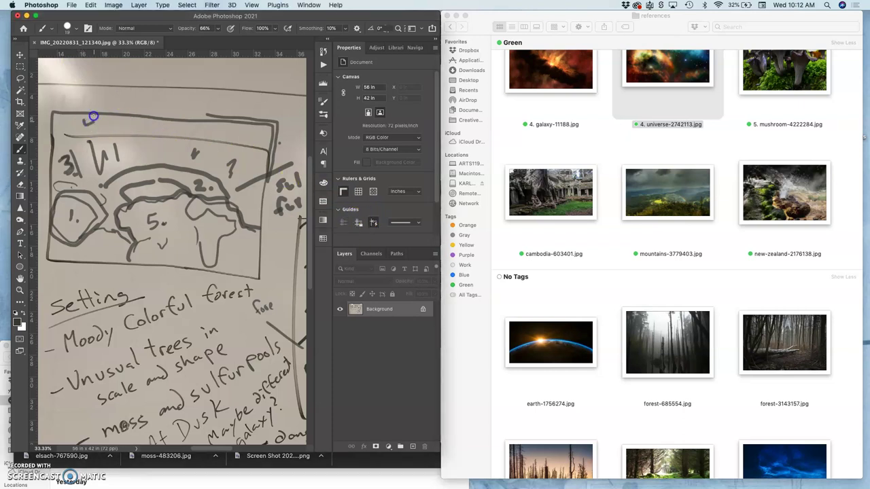
mouse_move(93, 117)
mouse_down()
mouse_move(93, 130)
mouse_move(126, 136)
mouse_up()
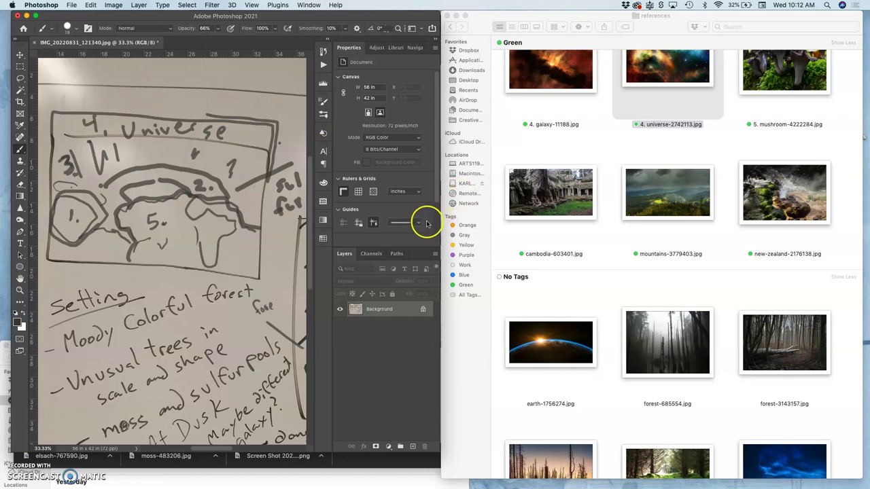
mouse_move(252, 244)
mouse_down()
mouse_move(249, 252)
mouse_move(109, 253)
mouse_up()
drag(184, 272, 174, 212)
Step: Brush a small asterisk above the Setting notes, then zoom out to the whole whiteboard photo
scroll(178, 208, up, 5)
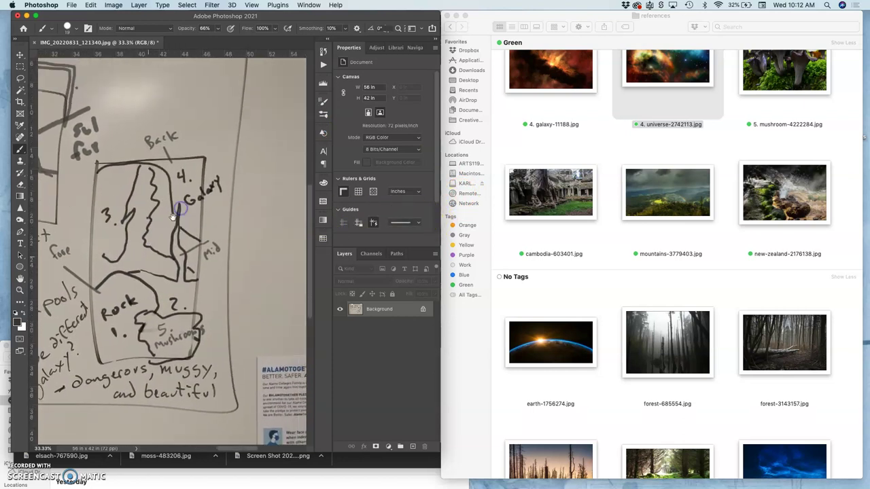
click(243, 312)
mouse_move(243, 313)
mouse_down()
mouse_move(225, 297)
mouse_move(233, 258)
mouse_up()
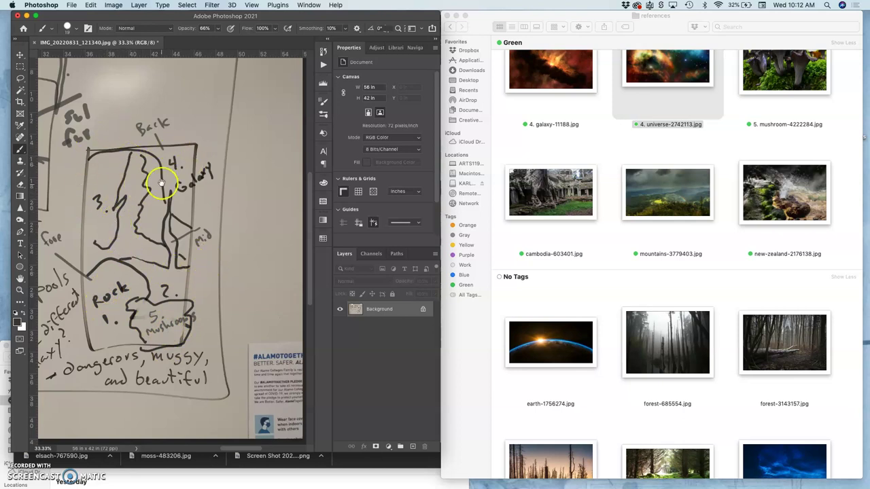
mouse_move(196, 180)
mouse_down()
mouse_move(262, 190)
mouse_move(47, 229)
mouse_move(143, 243)
mouse_up()
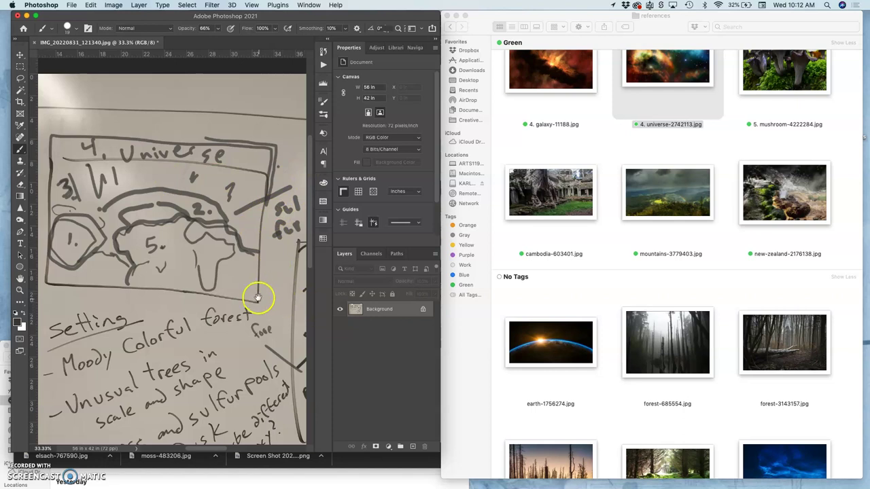
mouse_move(253, 297)
mouse_down()
mouse_move(73, 284)
mouse_move(106, 292)
mouse_move(86, 291)
mouse_move(136, 252)
mouse_move(136, 225)
mouse_move(192, 306)
mouse_up()
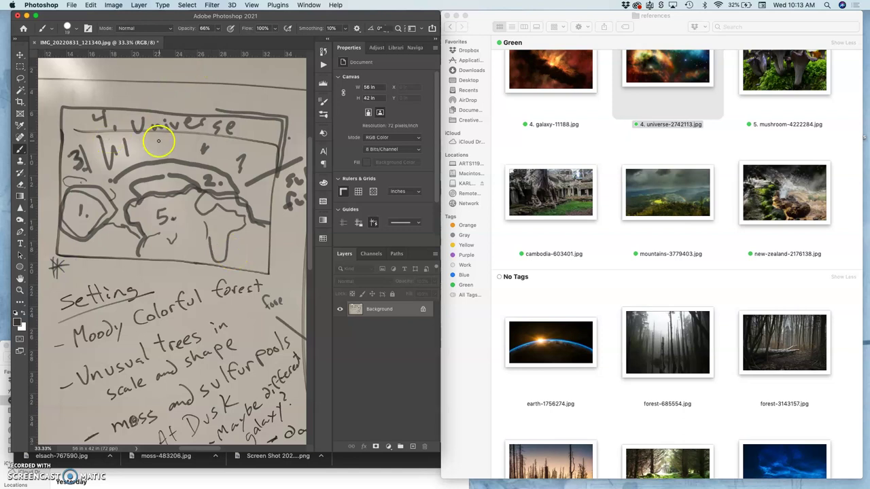
key(ctrl+minus)
key(ctrl+minus)
key(ctrl+minus)
scroll(157, 136, down, 1)
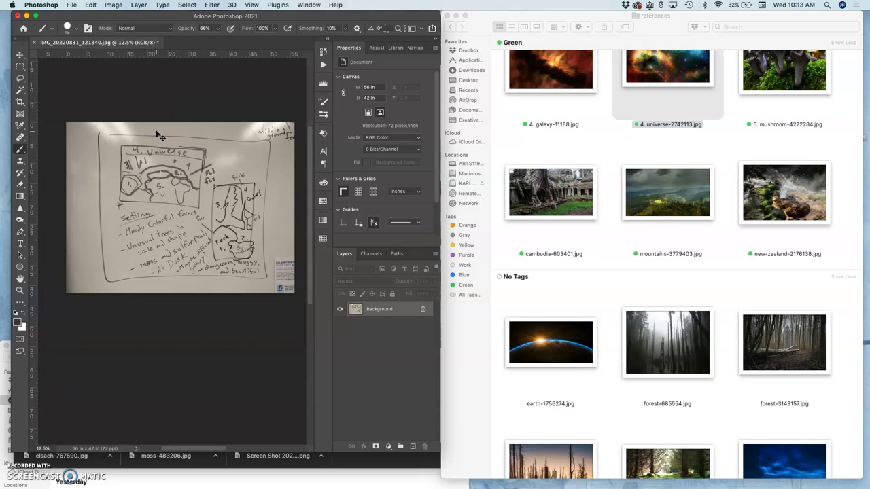
Step: Crop the whiteboard photo to a square around the drawing
click(20, 102)
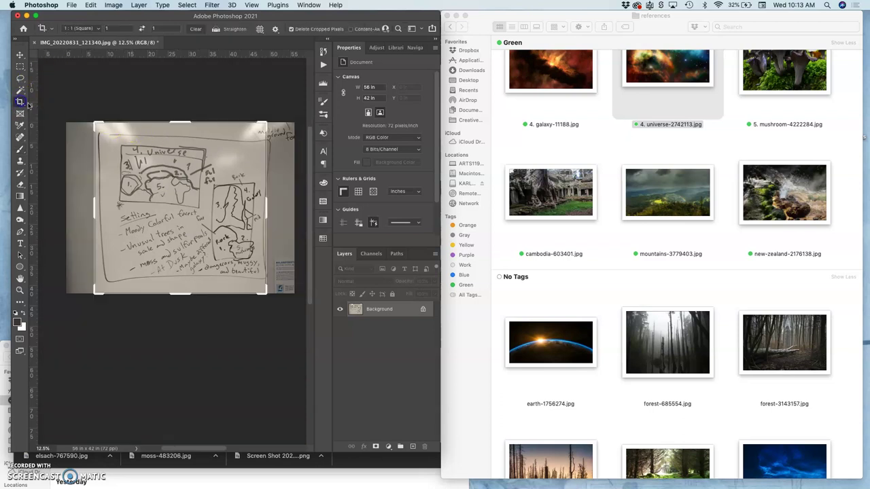
click(223, 152)
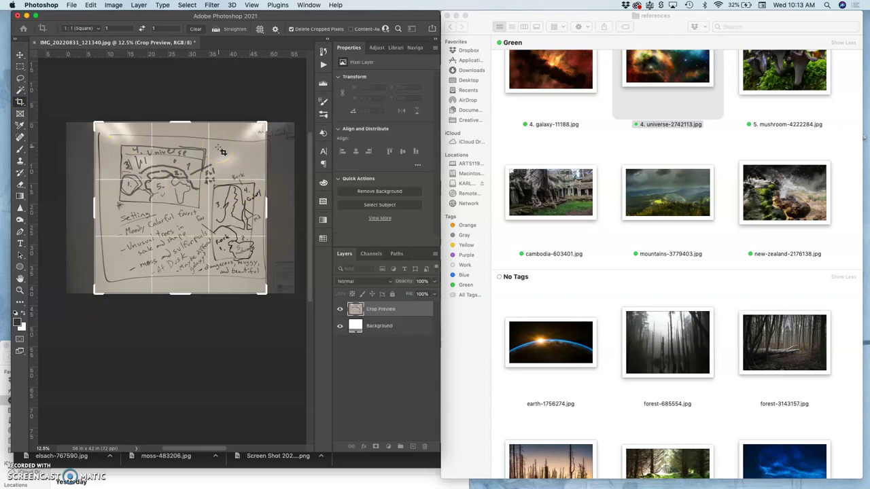
key(Return)
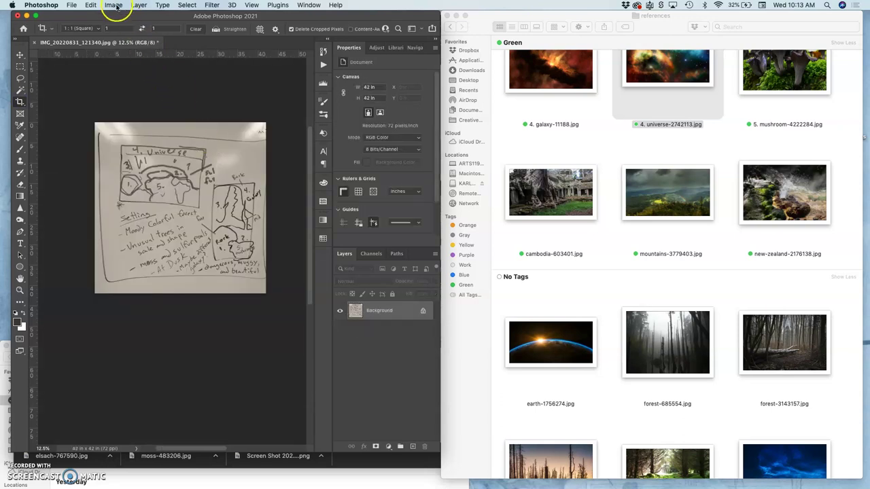
Step: Apply Levels to brighten the whiteboard highlights and darken the marker lines
click(115, 6)
mouse_move(163, 30)
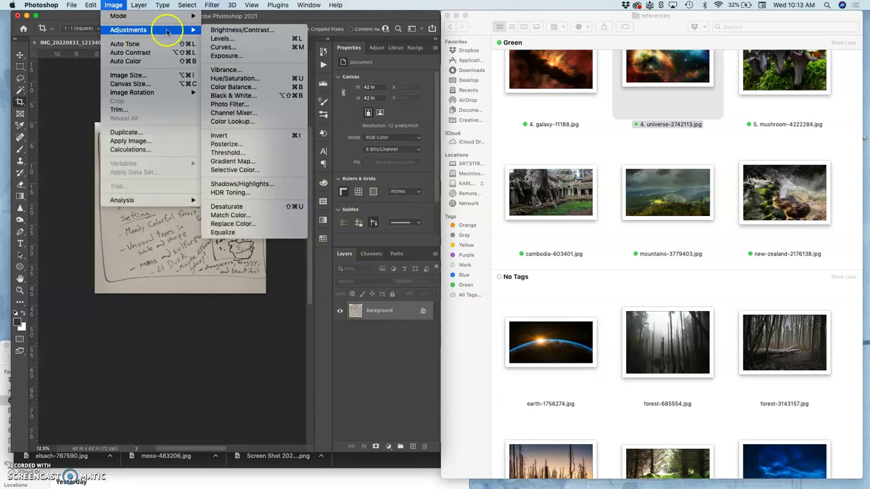
click(212, 39)
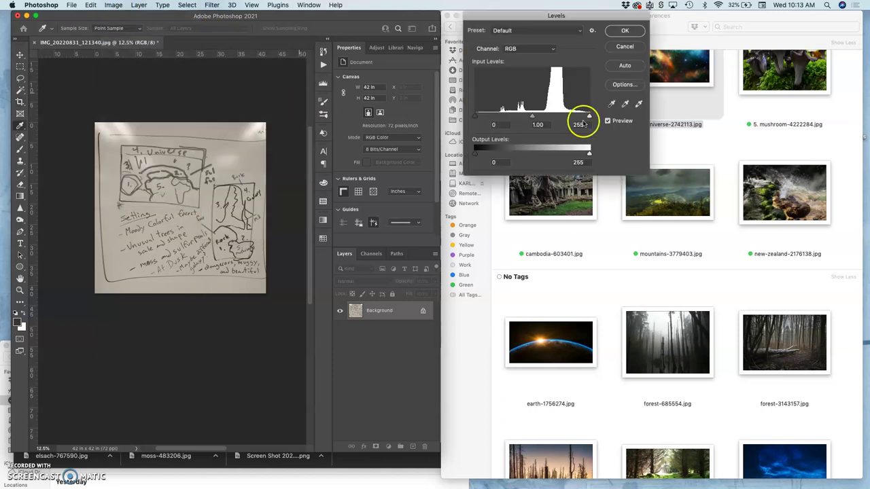
drag(588, 117, 560, 117)
drag(474, 117, 523, 118)
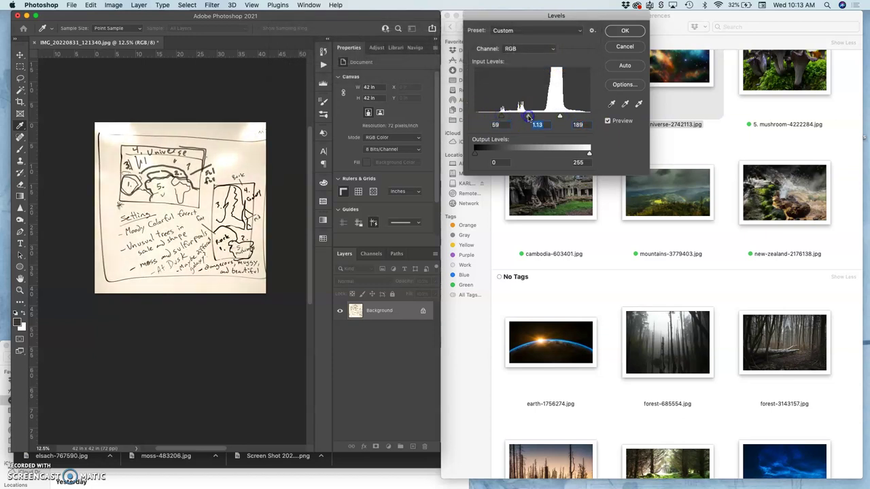
click(624, 31)
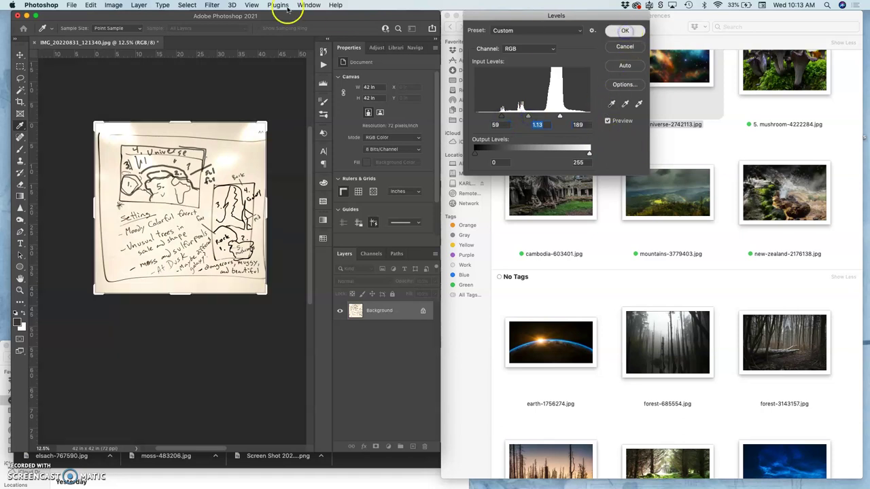
Step: Lower Hue/Saturation saturation to -67 so the sketch reads neutral black-on-white
click(112, 5)
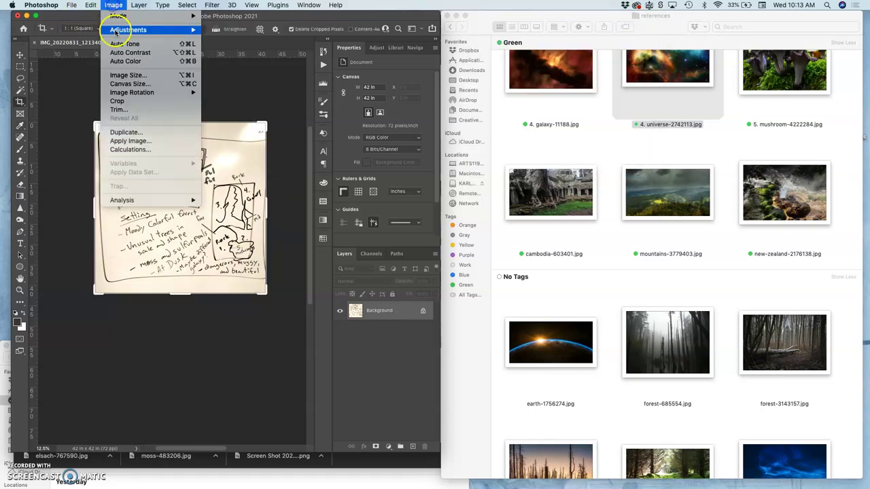
mouse_move(204, 32)
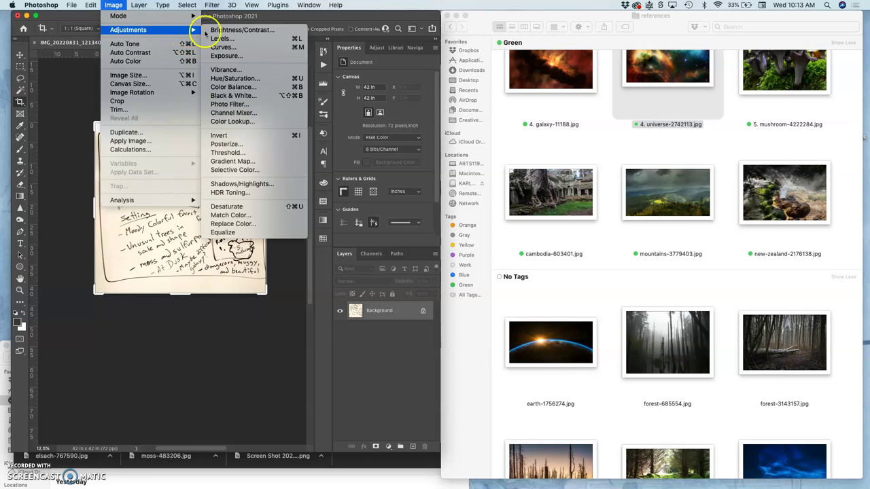
click(235, 80)
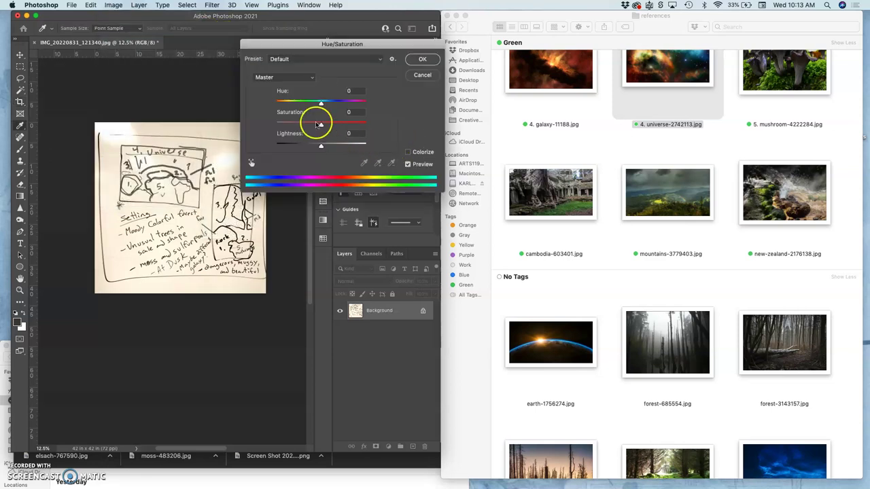
drag(316, 125, 298, 126)
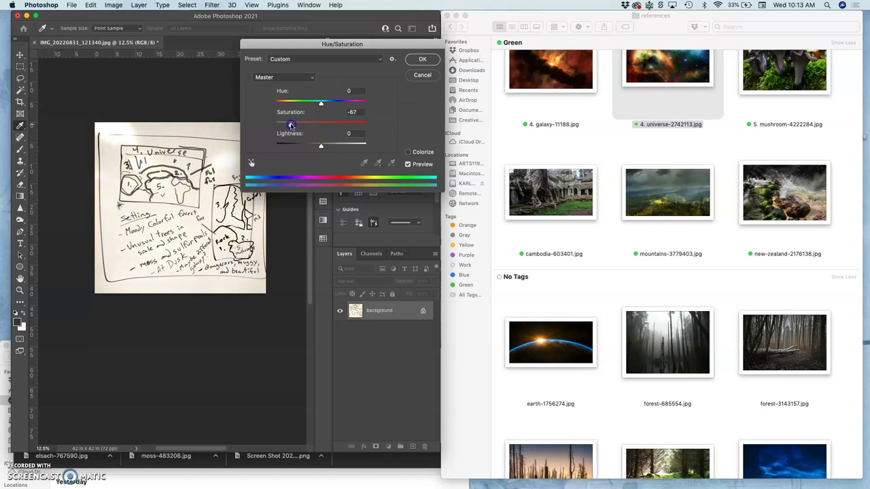
click(420, 59)
key(c)
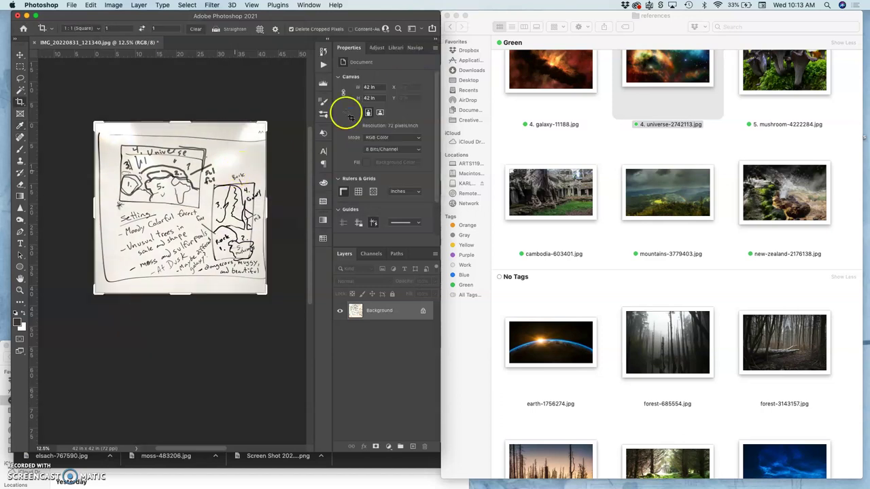
scroll(238, 207, up, 5)
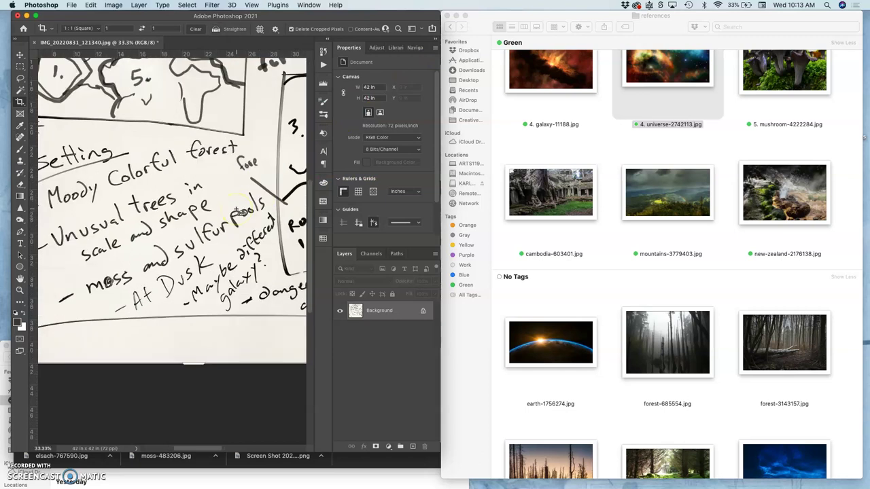
scroll(239, 212, left, 10)
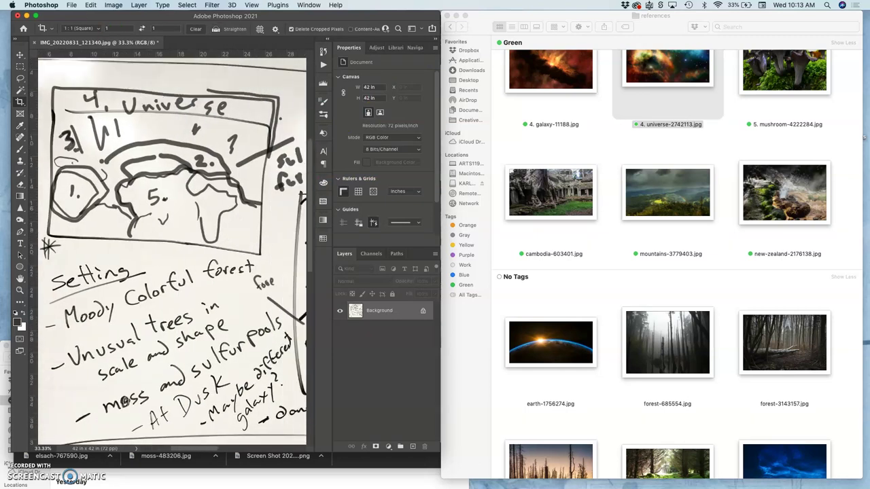
Step: Save a JPEG copy of the sketch, with '4' added to its name, into Assignment #1
click(71, 5)
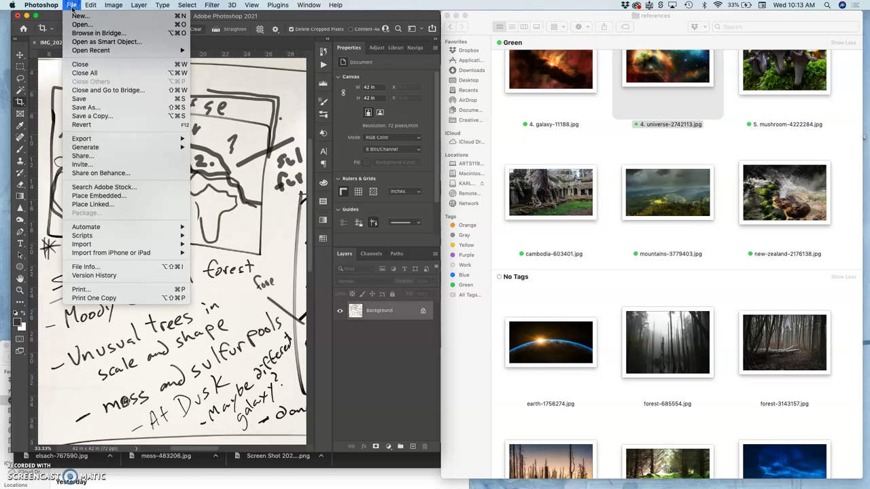
click(83, 119)
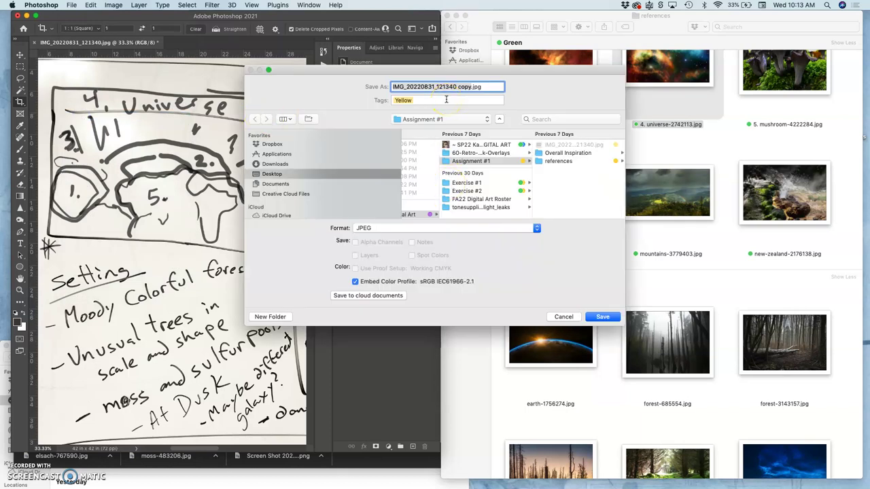
text(4)
key(Return)
click(609, 146)
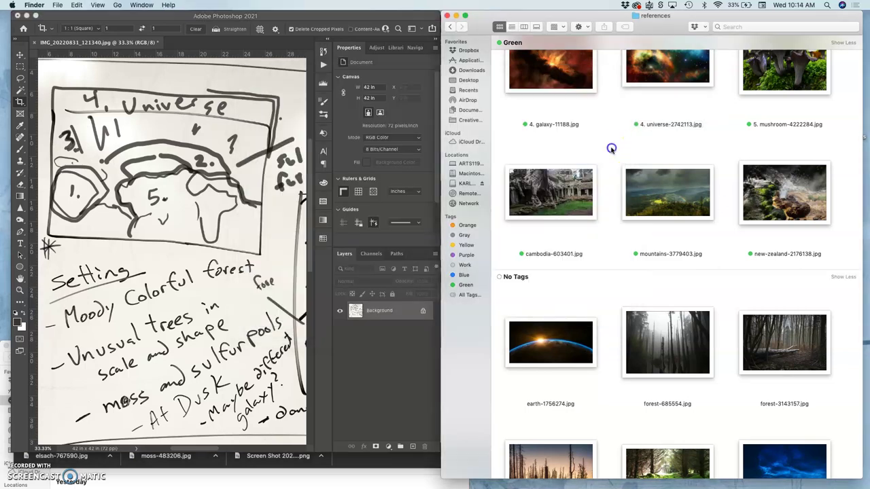
Step: In Finder's Assignment #1 folder, give the sketch JPEG an orange tag
scroll(608, 146, up, 6)
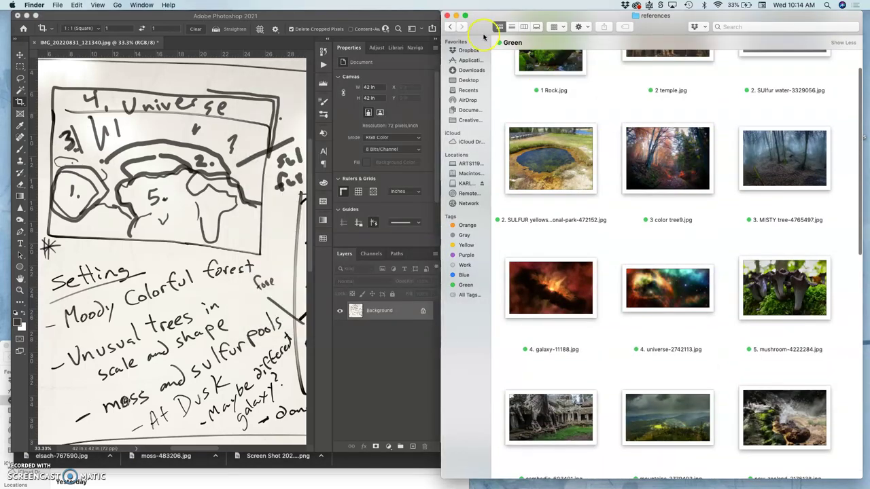
click(449, 27)
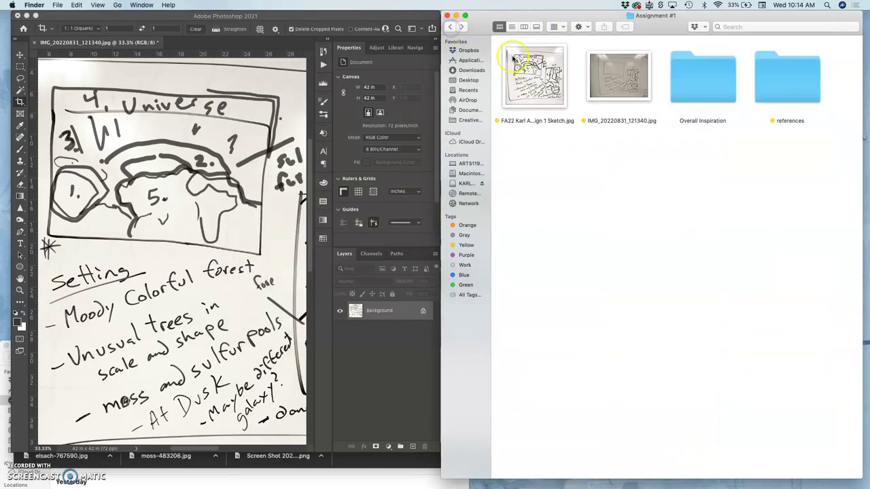
right_click(541, 90)
click(568, 292)
Step: Go to the course discussion in the browser and start editing the instructor's example post
mouse_move(6, 229)
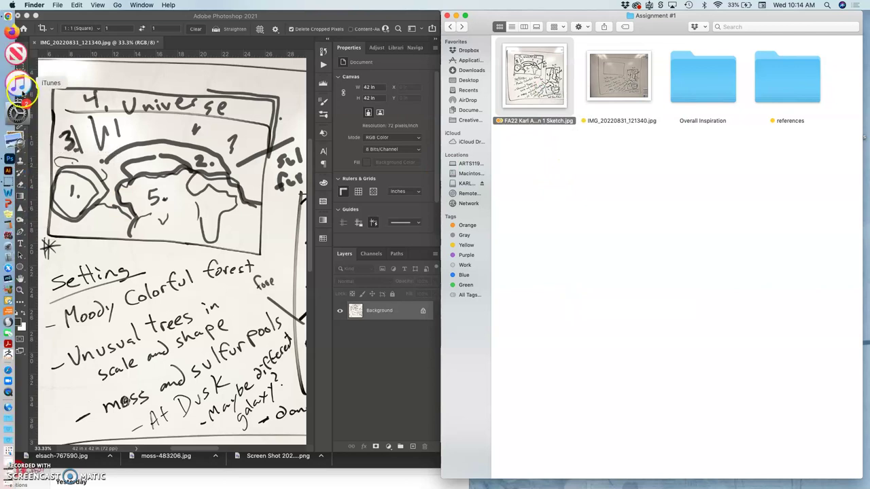
click(15, 50)
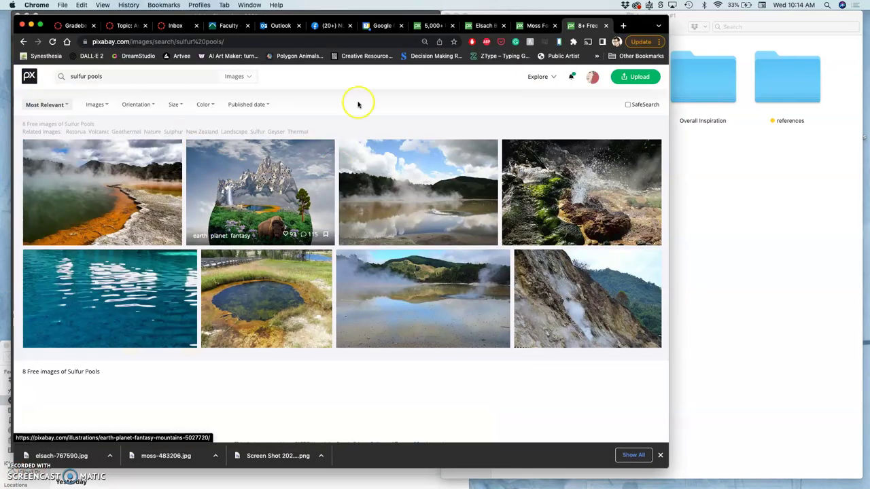
click(128, 25)
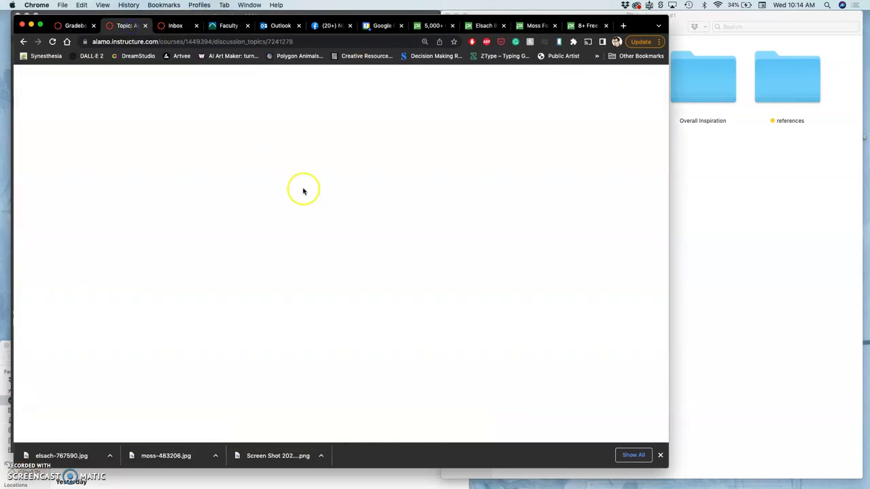
scroll(318, 226, up, 5)
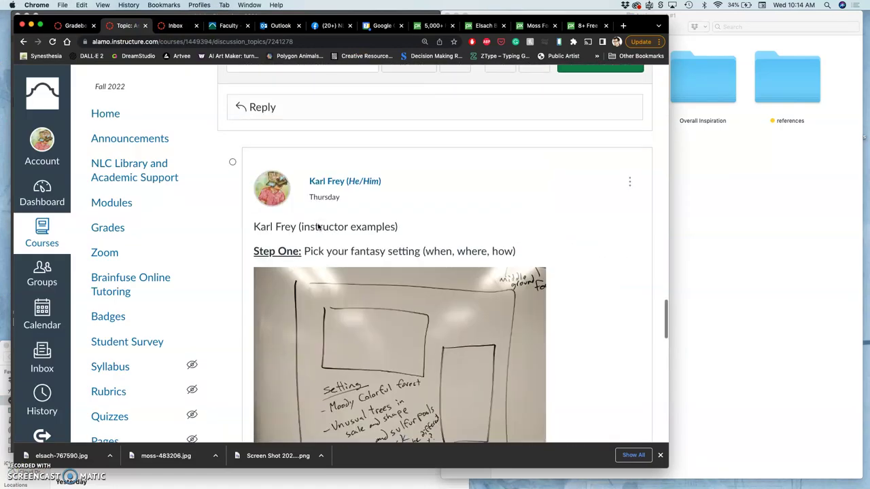
scroll(317, 226, down, 6)
scroll(317, 226, down, 8)
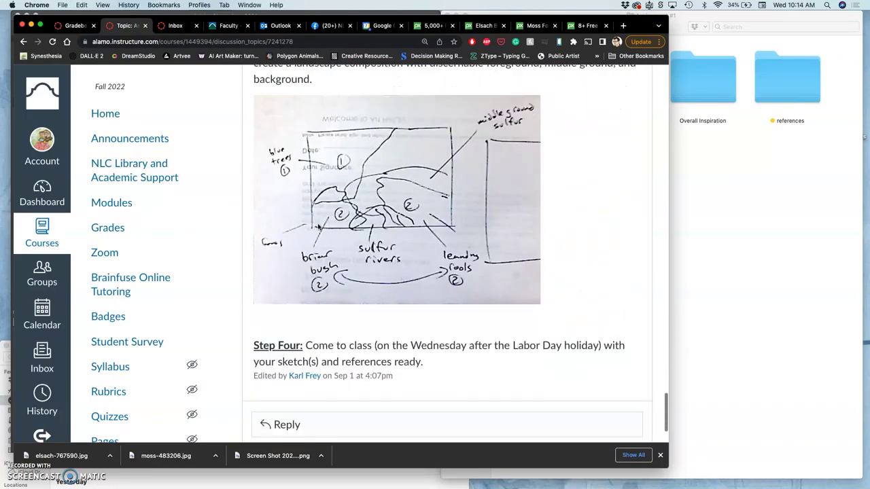
scroll(348, 261, up, 3)
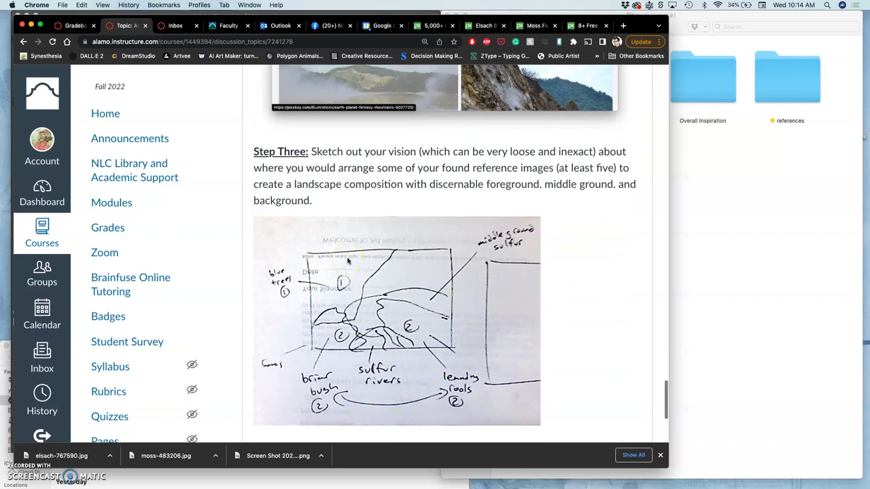
scroll(347, 262, up, 10)
click(549, 291)
click(629, 303)
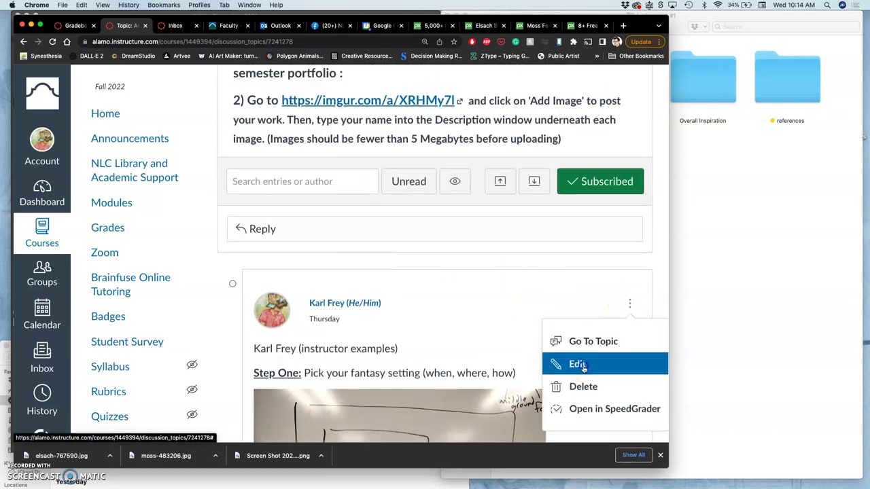
click(583, 365)
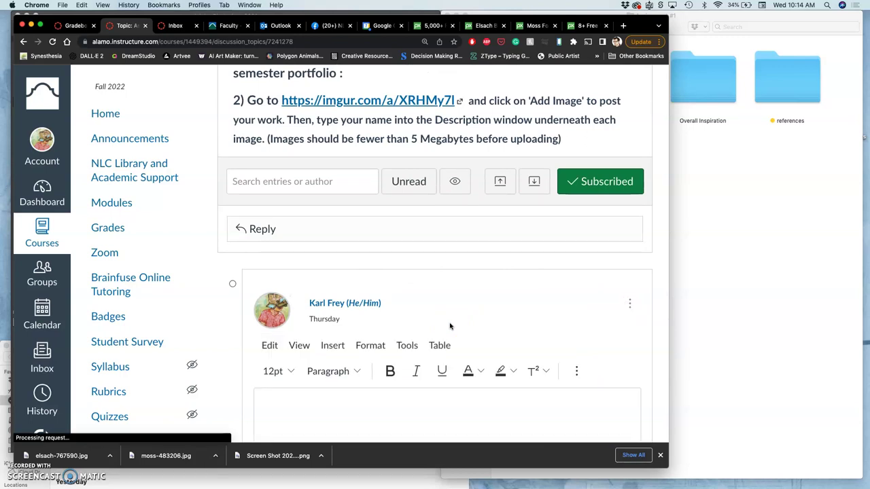
Step: Delete the old Step Three sketch image from the post
scroll(449, 326, down, 5)
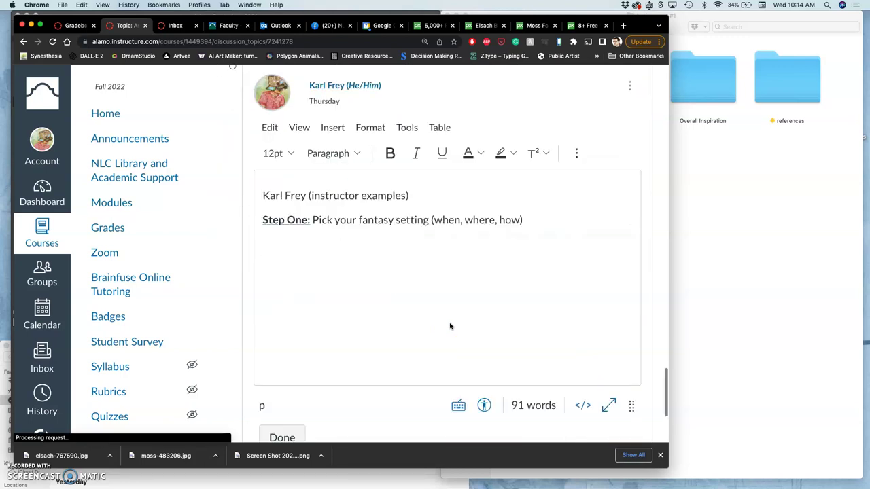
scroll(428, 235, down, 4)
scroll(425, 225, down, 10)
click(411, 225)
key(BackSpace)
scroll(410, 221, up, 2)
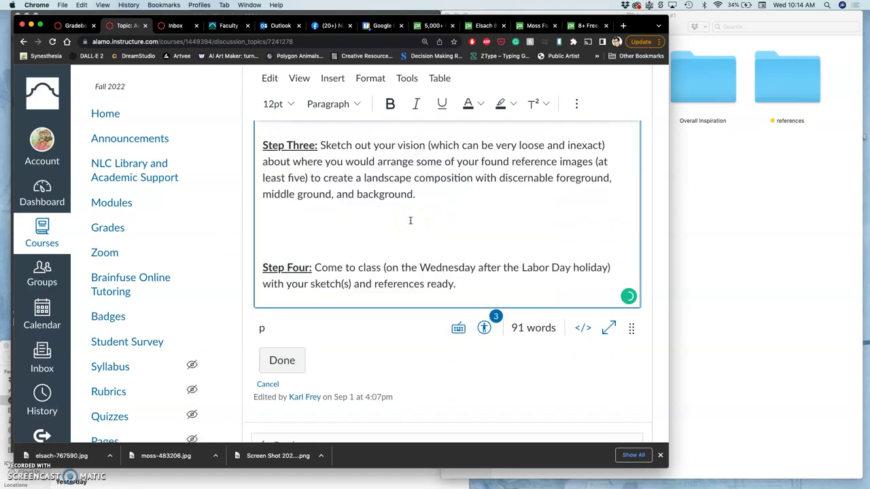
click(711, 174)
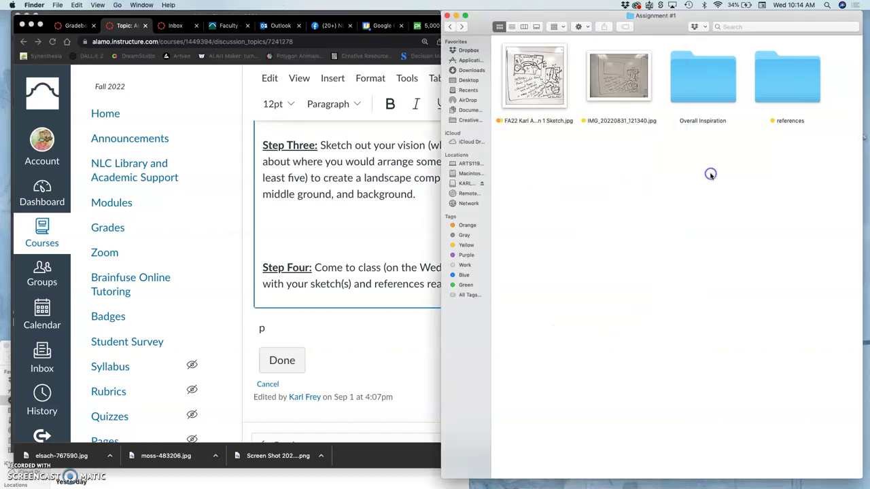
click(380, 220)
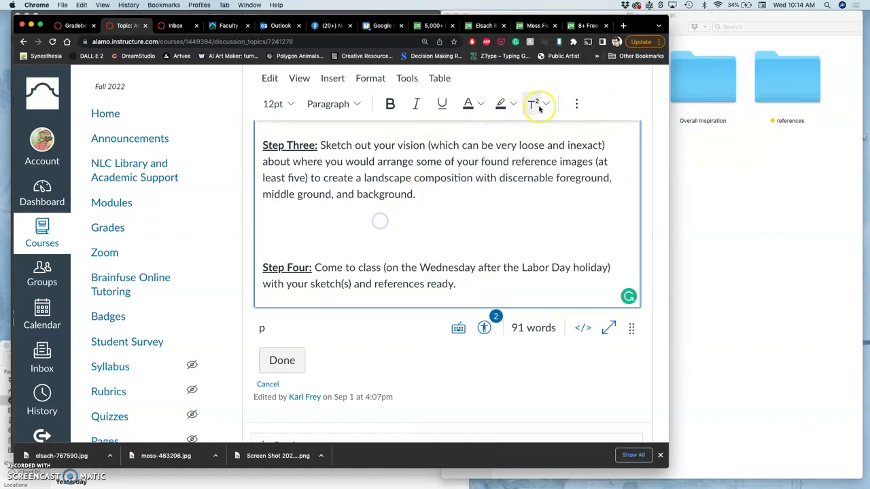
Step: Upload the saved sketch JPEG into the post as an image
click(576, 105)
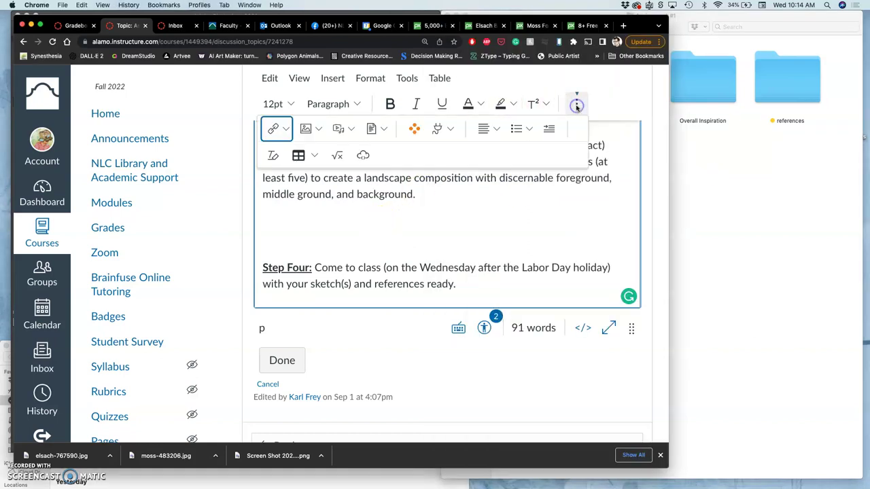
click(314, 133)
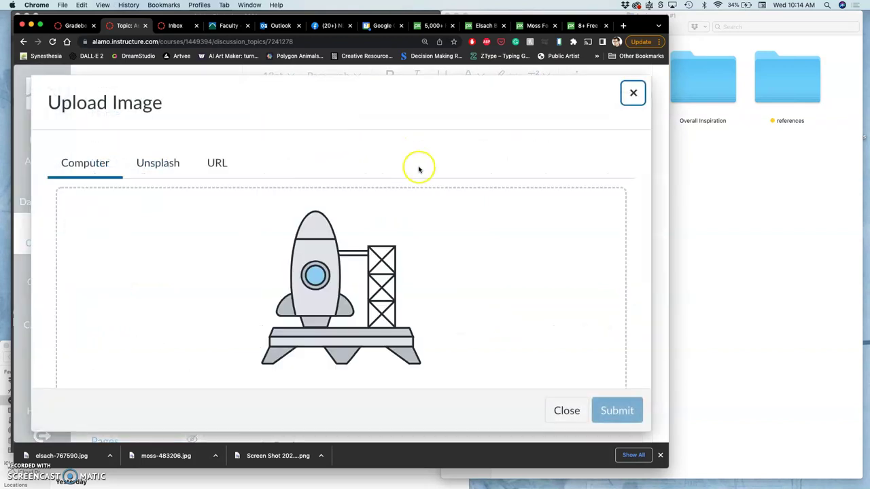
click(702, 160)
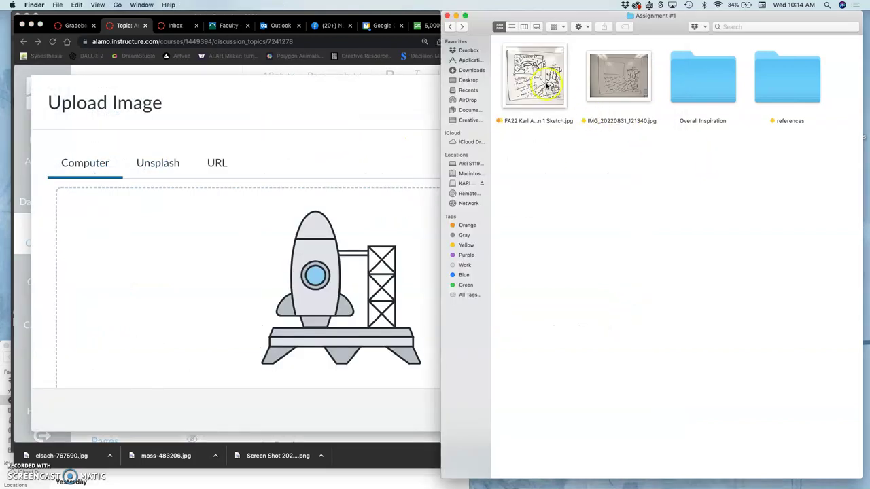
drag(533, 76, 347, 249)
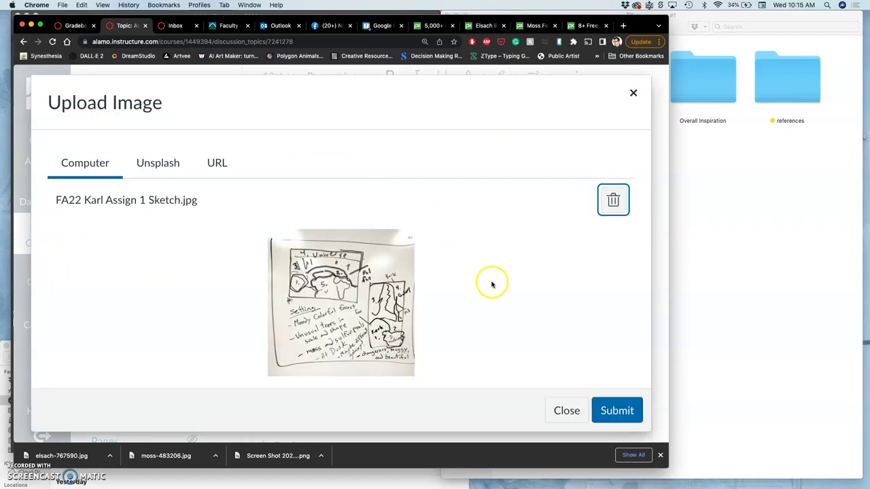
click(616, 411)
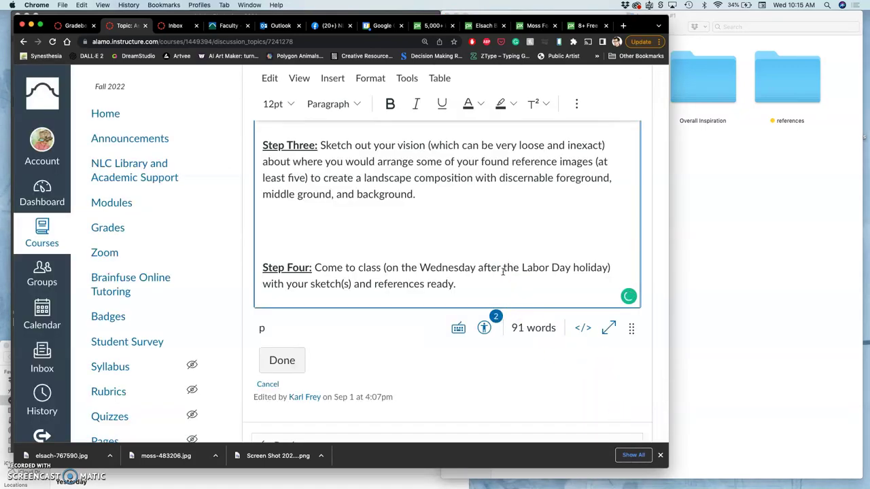
Step: Shrink the inserted sketch image, save the post, and review it above Step Four
click(503, 204)
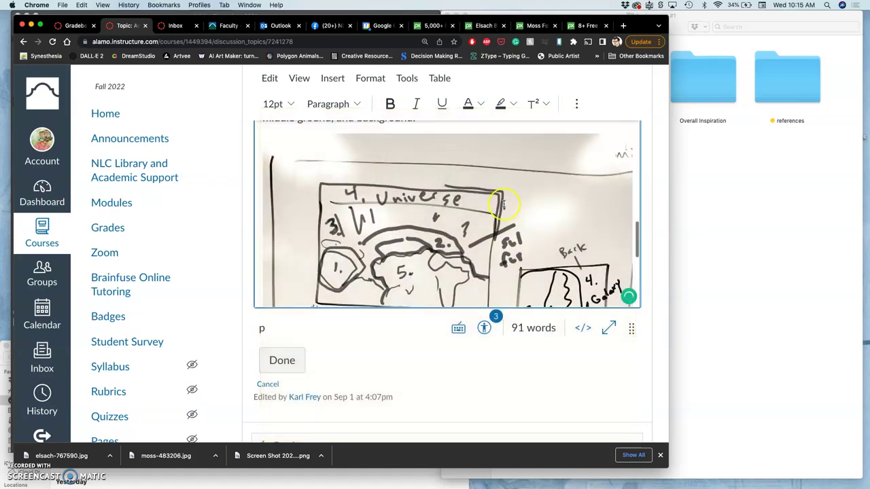
click(503, 204)
drag(632, 133, 549, 169)
click(294, 363)
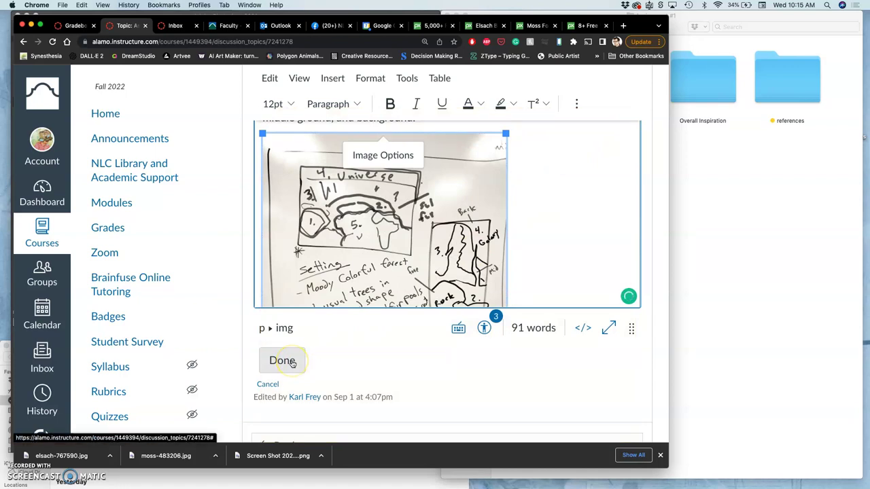
scroll(416, 309, down, 10)
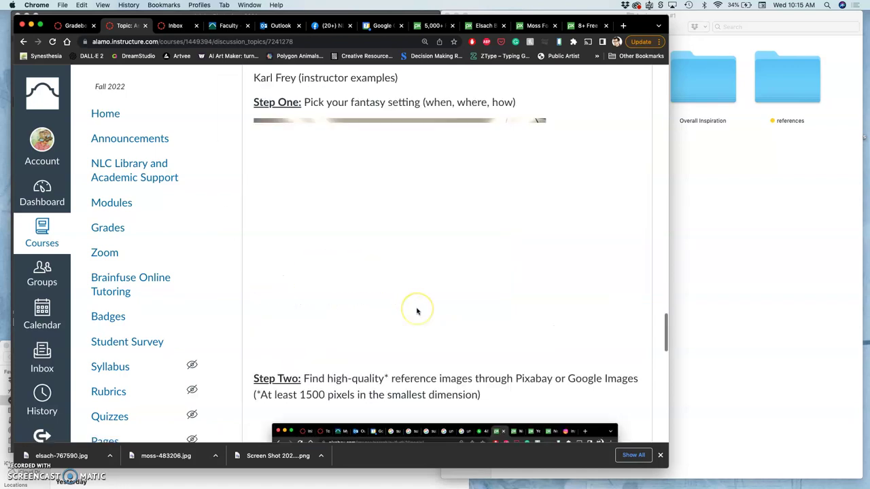
scroll(417, 310, down, 10)
scroll(417, 311, up, 3)
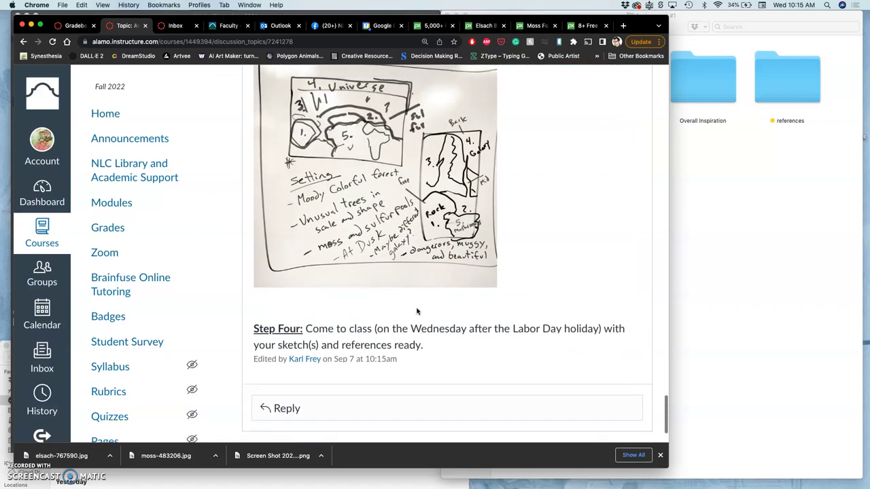
scroll(417, 311, up, 1)
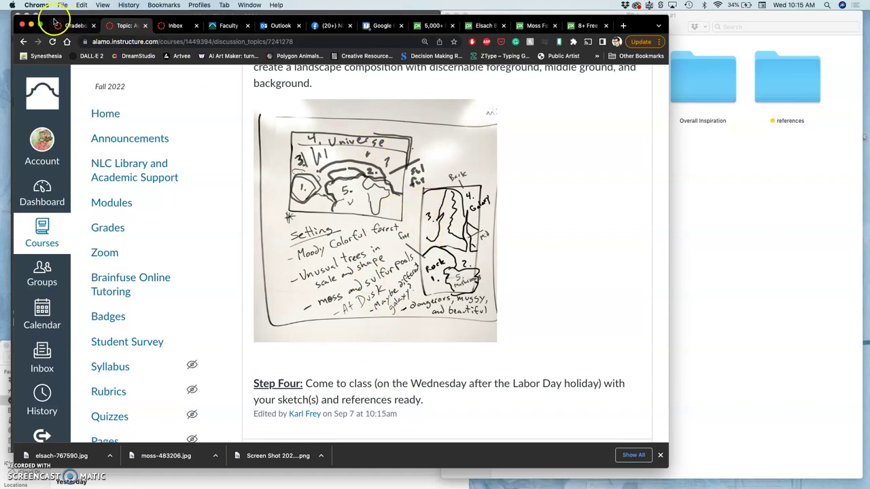
Step: Move the browser aside and enlarge the Photoshop window to show the whole sketch
drag(54, 22, 328, 80)
click(211, 103)
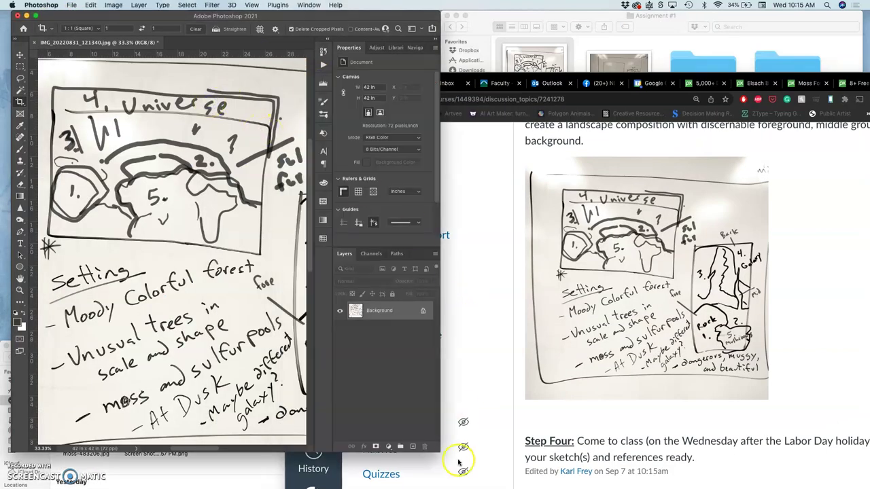
drag(438, 451, 659, 462)
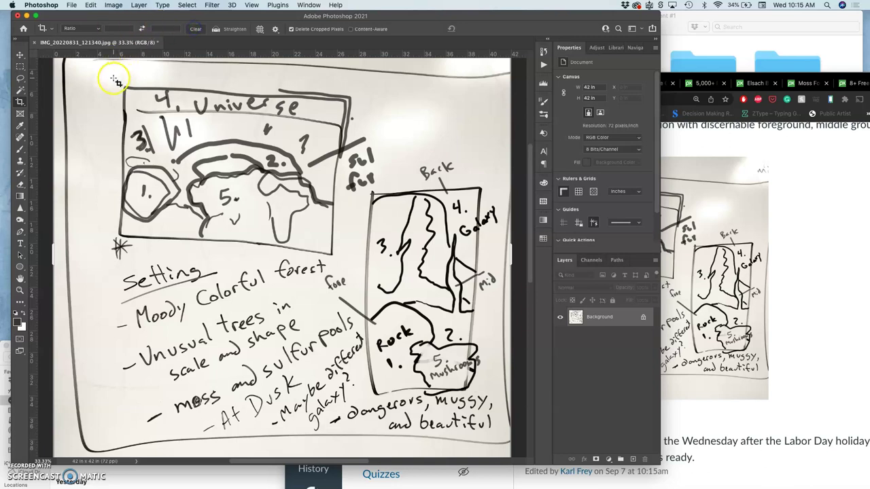
Step: Crop to the boxed Universe sketch, rotating slightly to straighten it, giving 21.01 × 15.11 in
drag(113, 78, 350, 265)
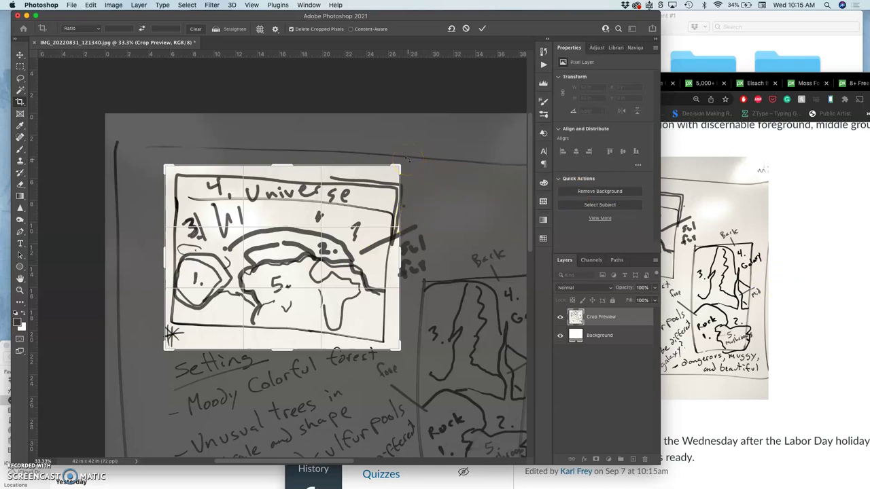
drag(408, 159, 403, 161)
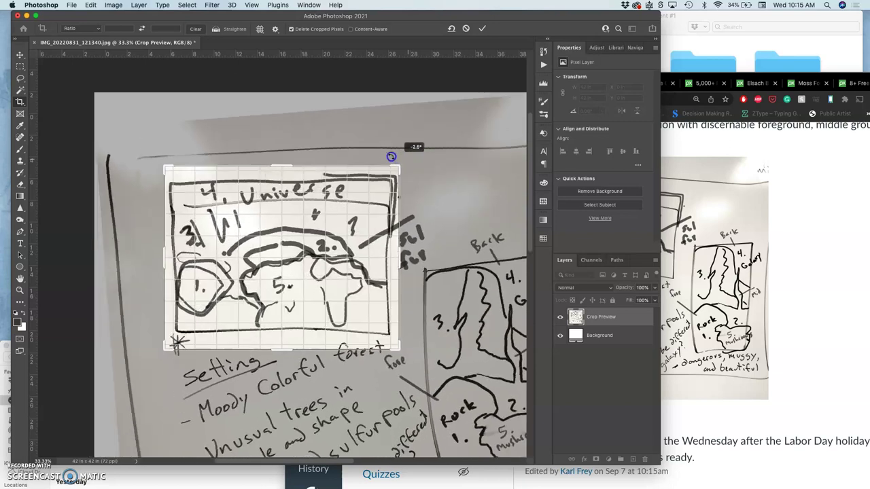
drag(390, 156, 396, 171)
drag(288, 346, 286, 340)
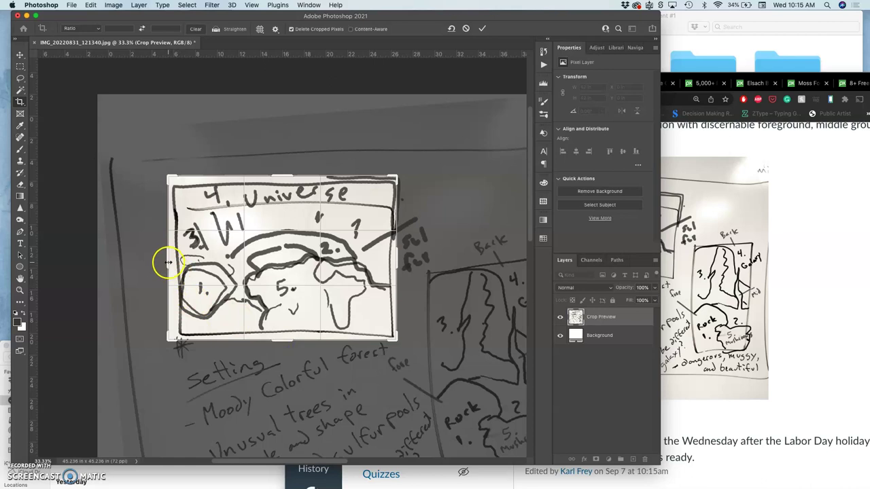
drag(168, 263, 170, 261)
key(Return)
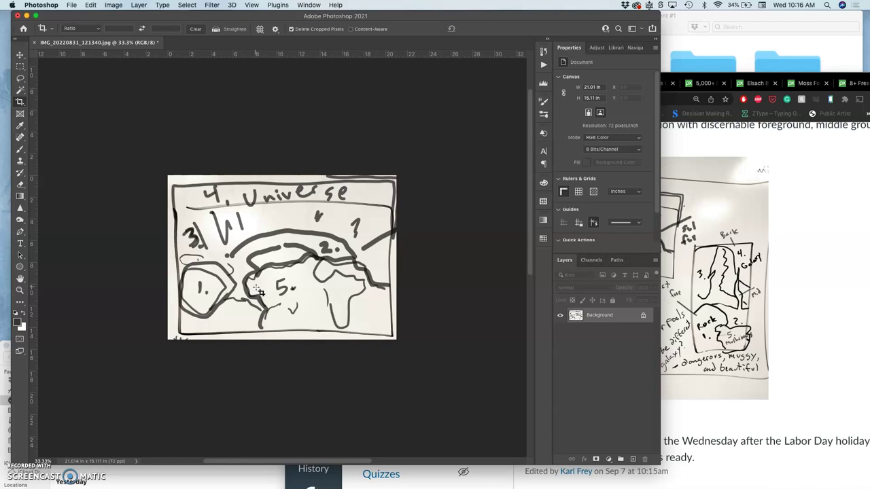
Step: In Image Size, try a width of 10 in, height of 8 in and 300 ppi
click(113, 4)
click(127, 75)
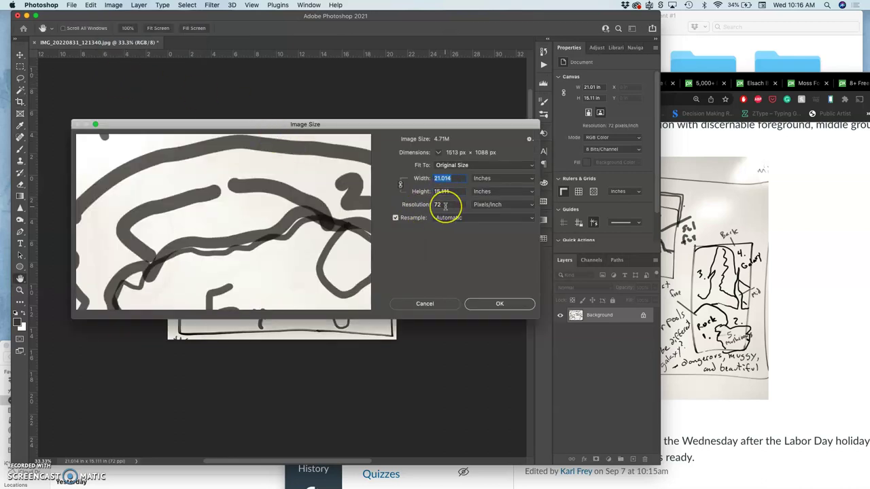
double_click(437, 205)
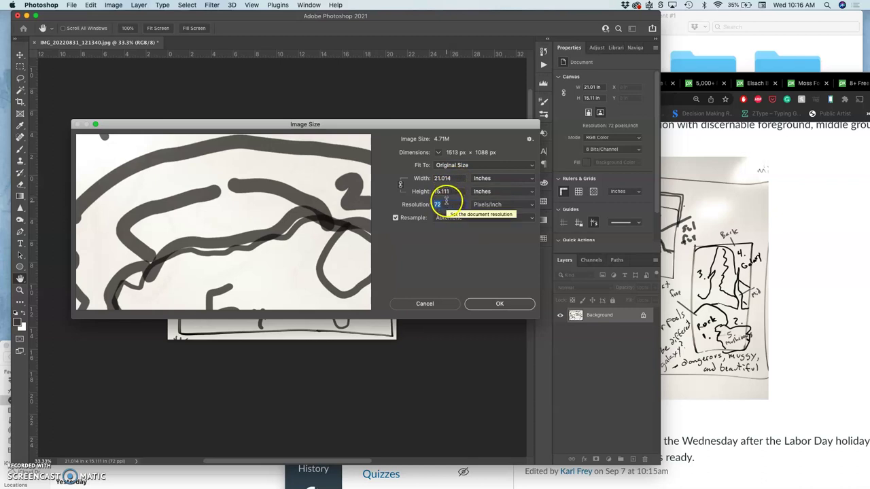
click(416, 178)
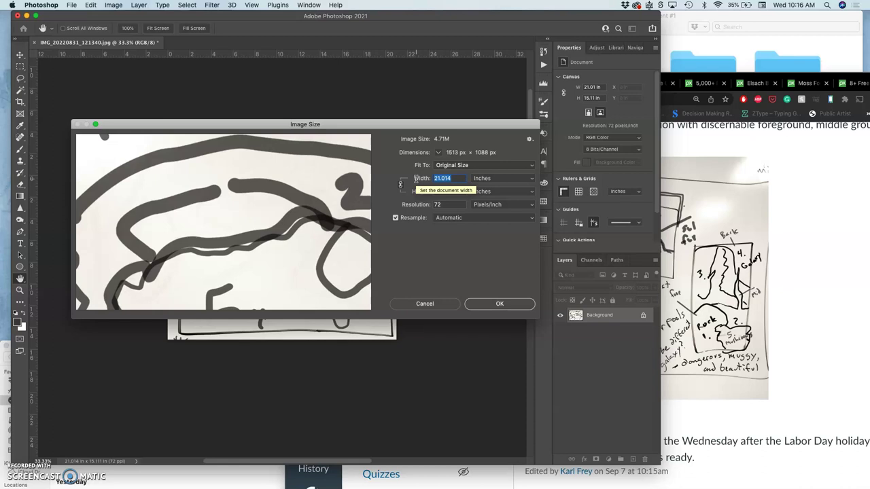
text(10)
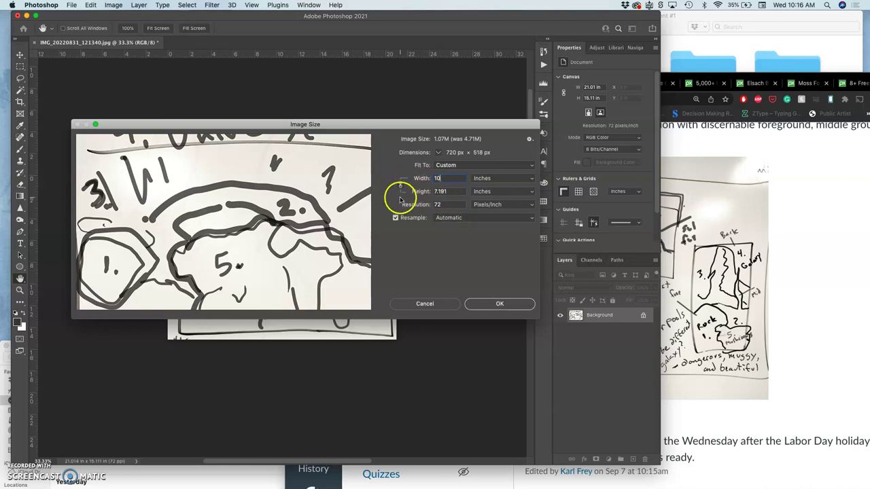
click(442, 191)
double_click(442, 191)
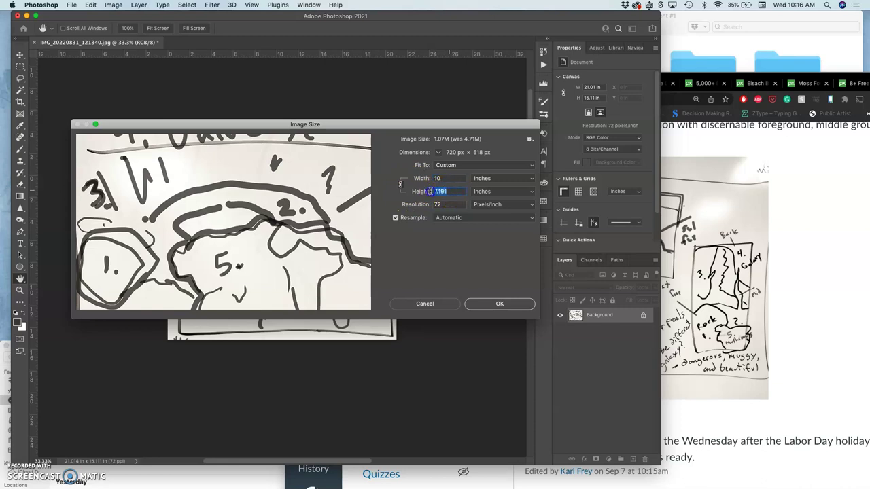
text(8)
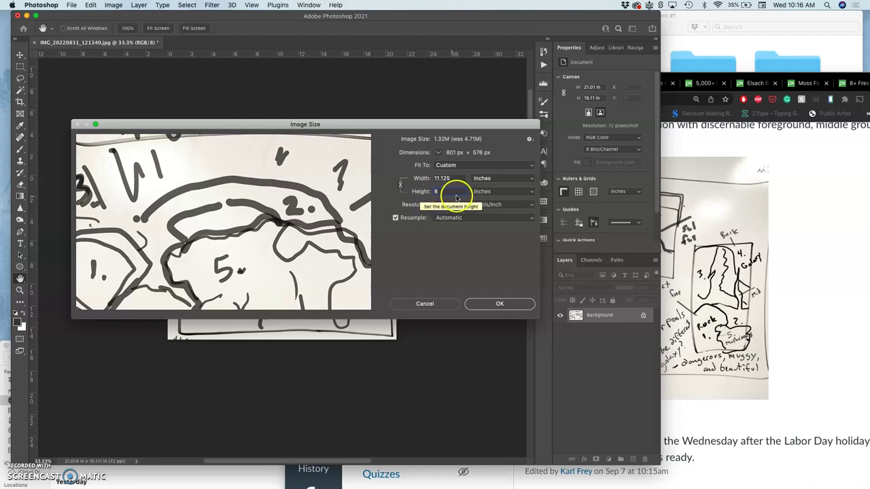
click(445, 204)
drag(446, 204, 436, 205)
text(300)
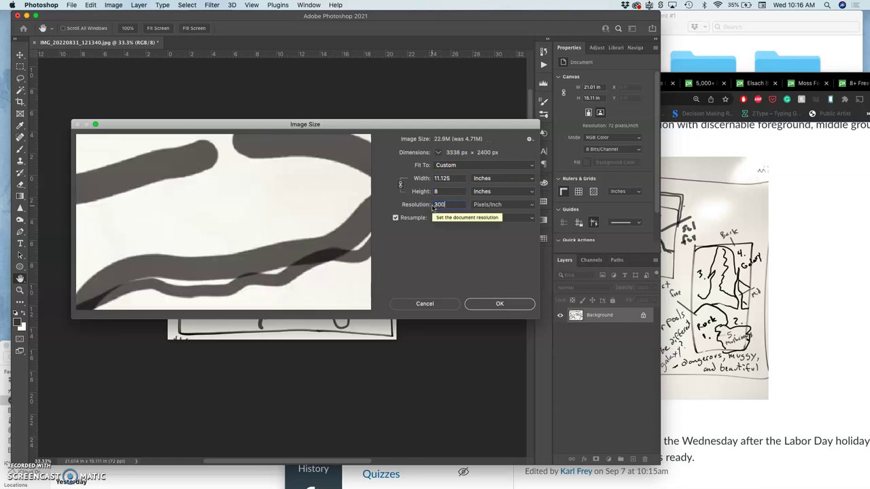
Step: Change to 350 ppi and 11 in height (15.297 in wide) and resample the image
click(268, 188)
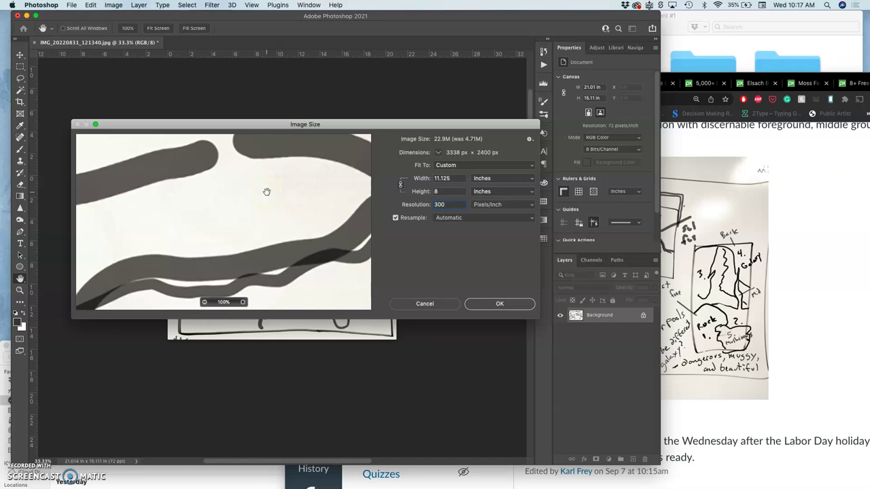
click(449, 200)
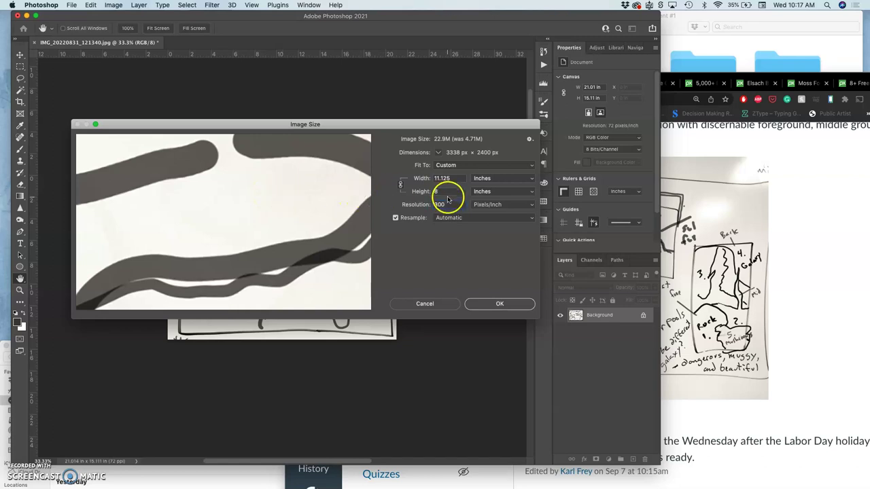
drag(448, 204, 422, 205)
text(350)
click(443, 198)
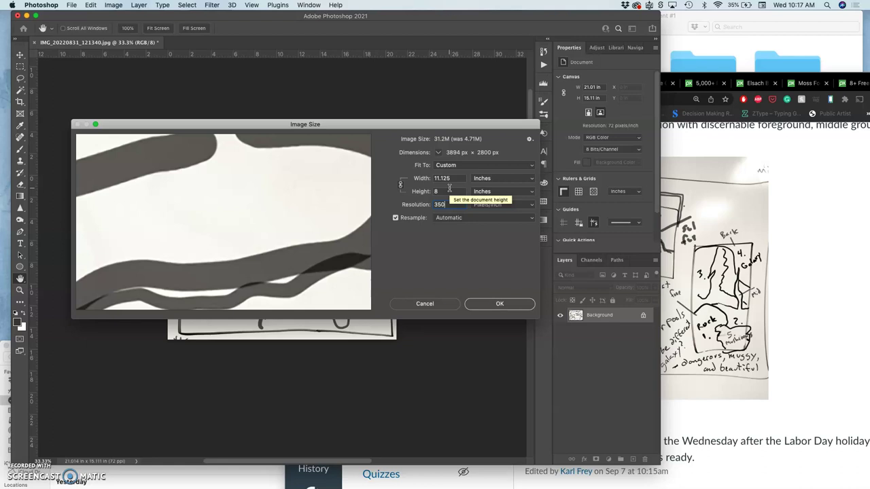
click(425, 192)
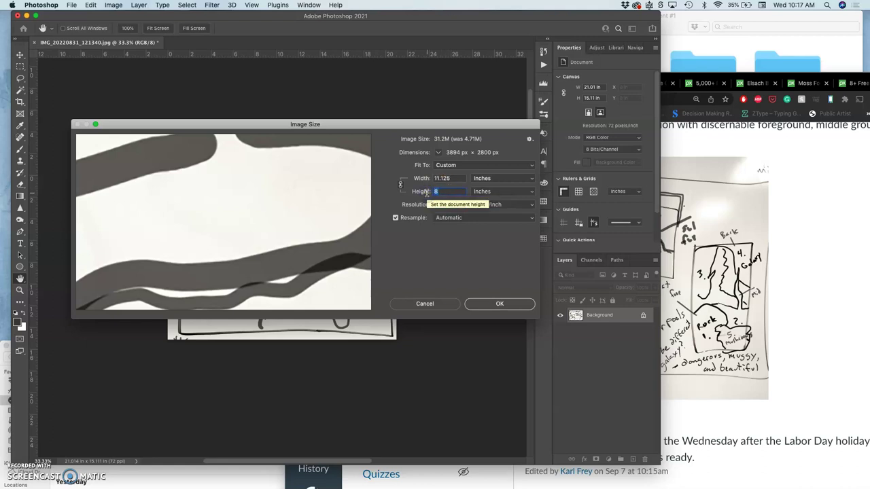
text(11)
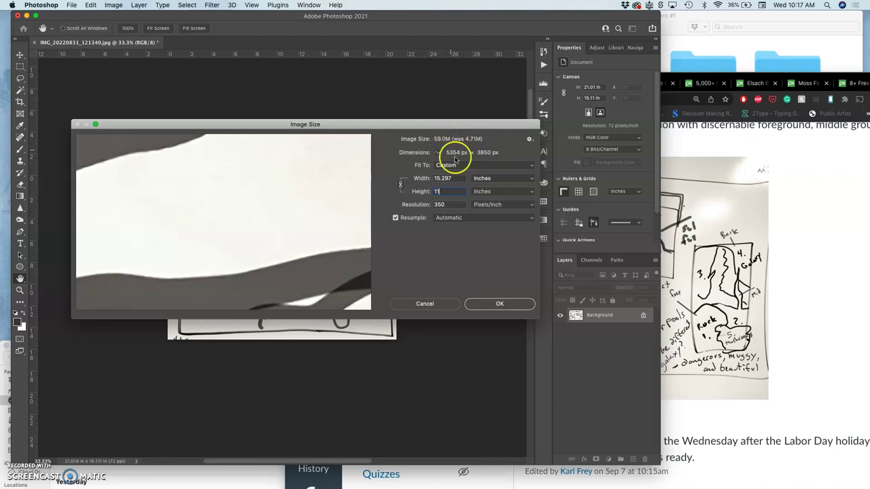
click(498, 304)
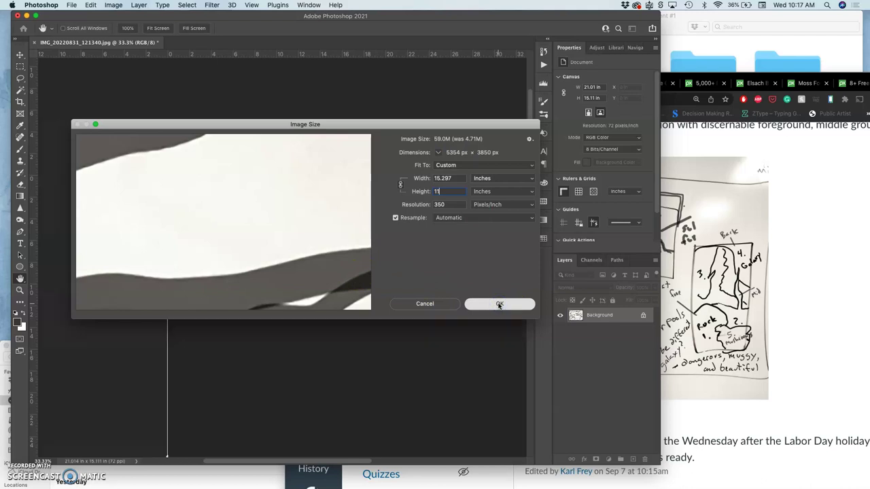
Step: Zoom in to inspect the resampled sketch's marker strokes, then zoom back out
key(c)
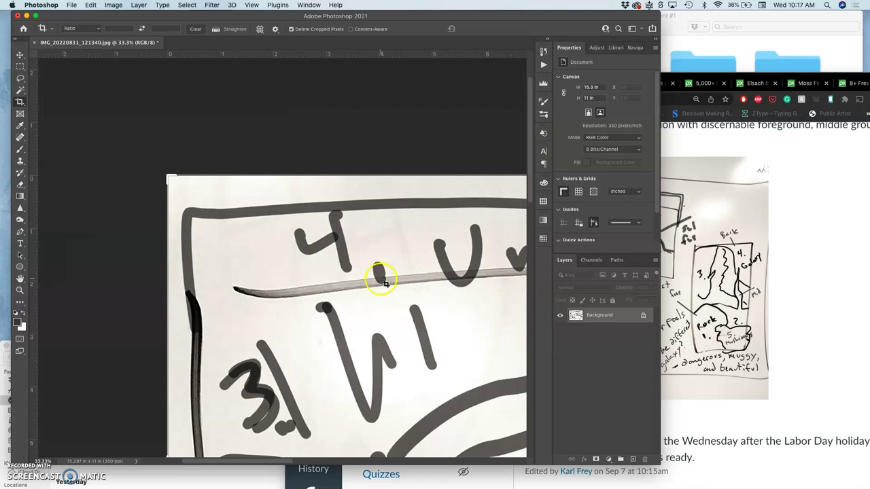
key(super+equal)
scroll(382, 280, up, 5)
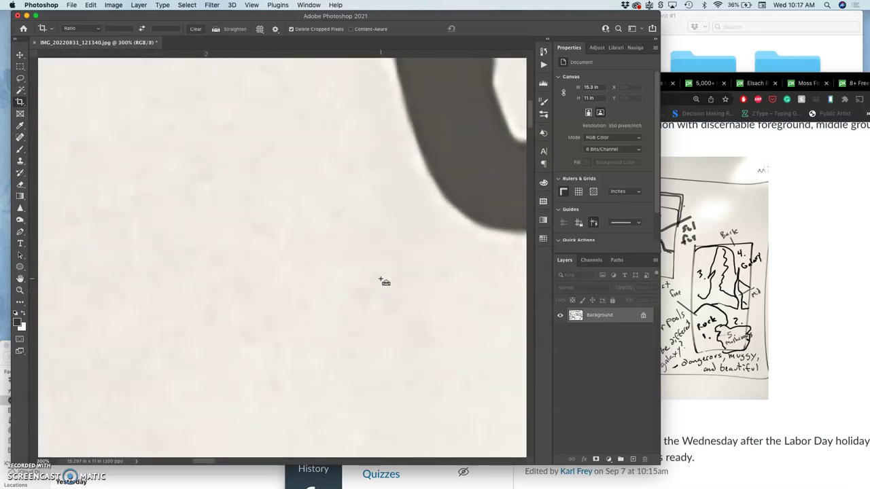
scroll(383, 280, up, 3)
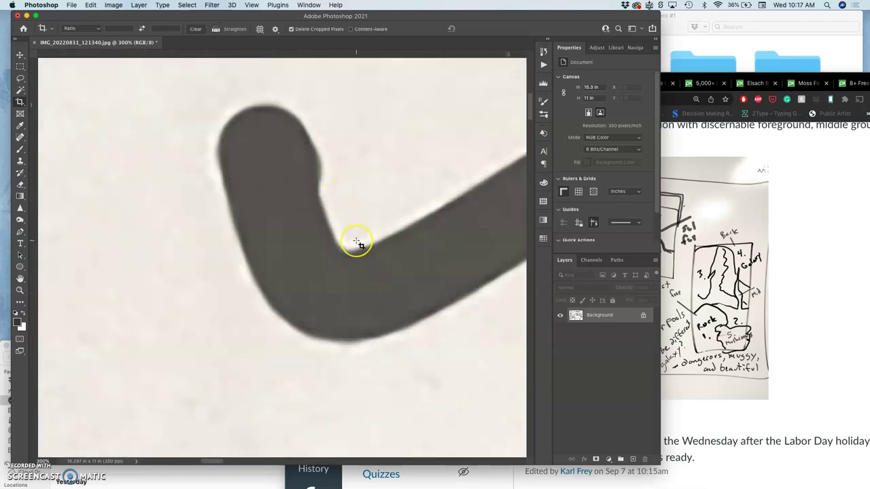
scroll(358, 243, down, 10)
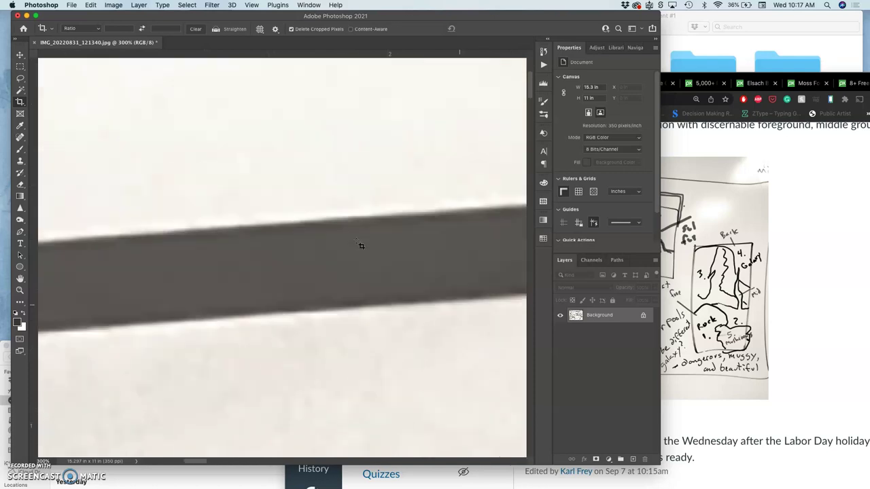
scroll(358, 243, down, 5)
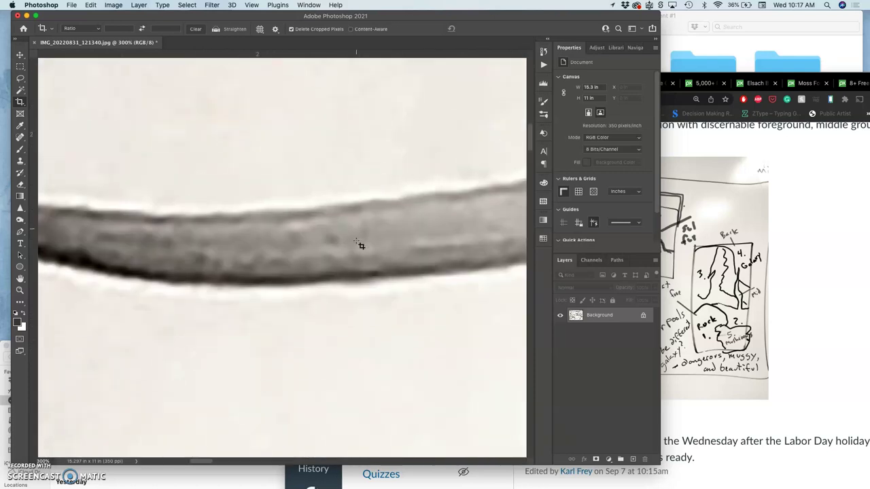
scroll(358, 243, down, 10)
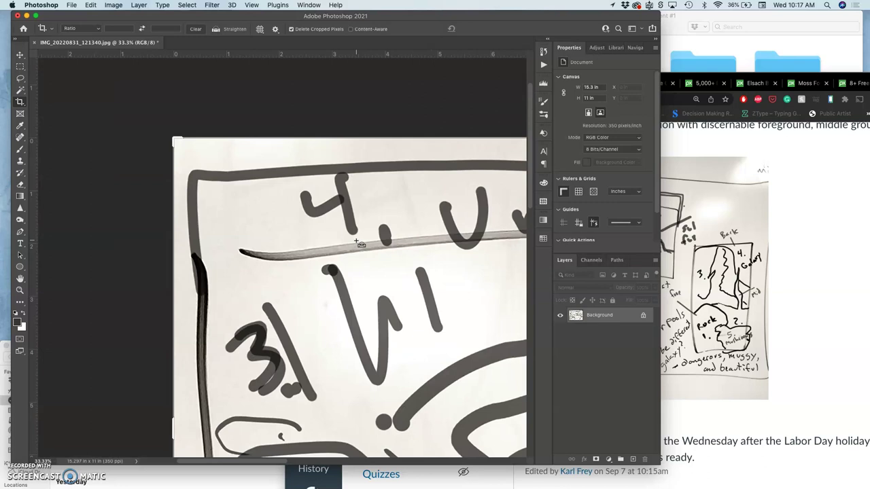
scroll(359, 244, up, 10)
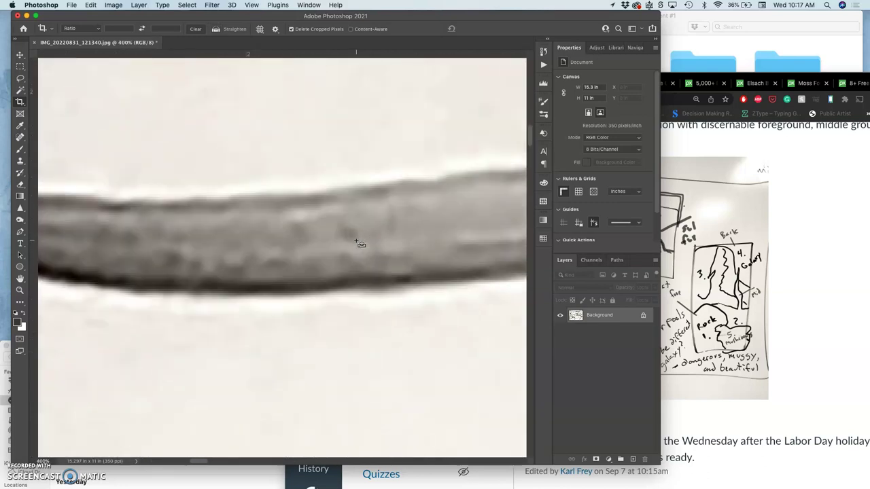
click(309, 168)
key(super+minus)
key(super+minus)
key(super+minus)
key(super+minus)
key(super+minus)
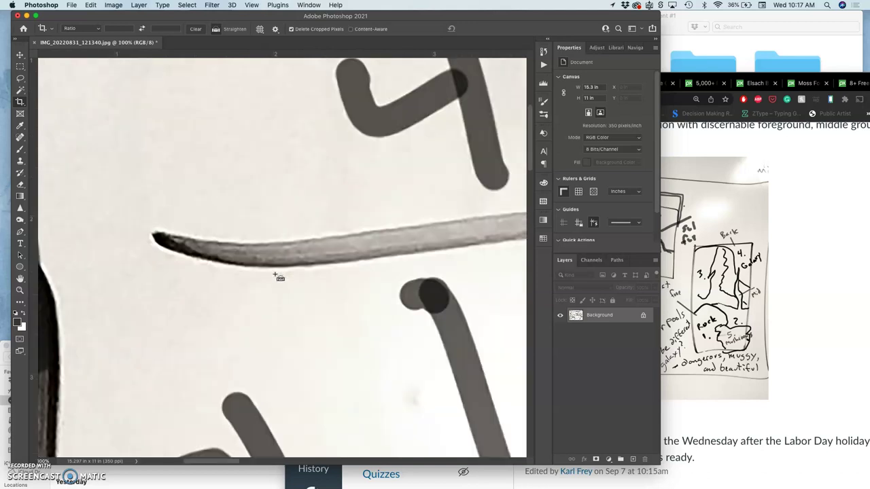
key(super+minus)
key(super+minus)
key(super+minus)
key(super+minus)
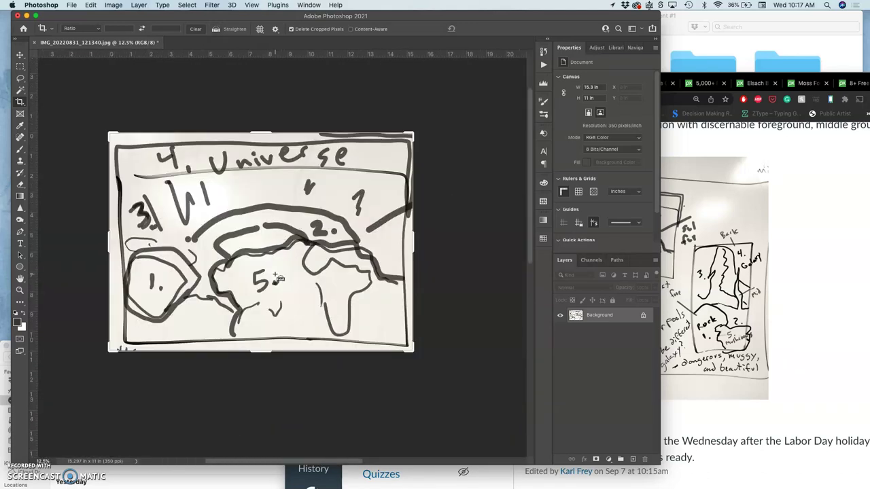
scroll(279, 277, left, 2)
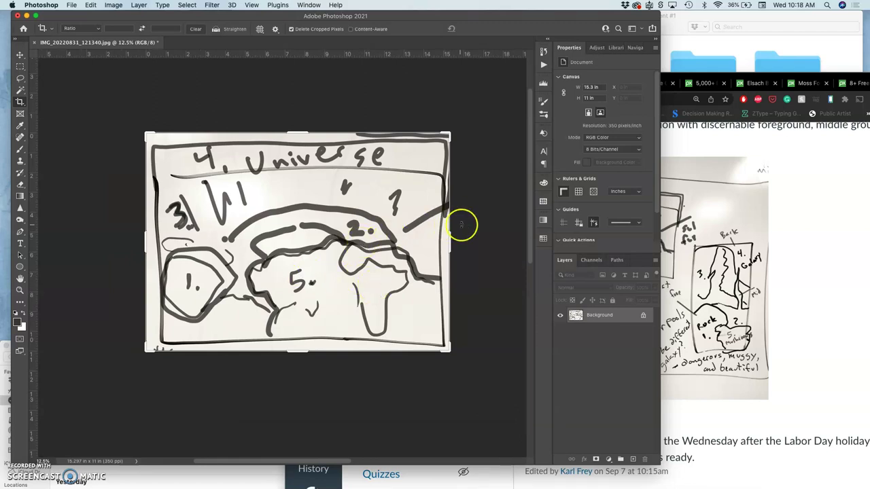
Step: Commit the crop by switching to the Lasso tool and fit the sketch to the window
click(20, 78)
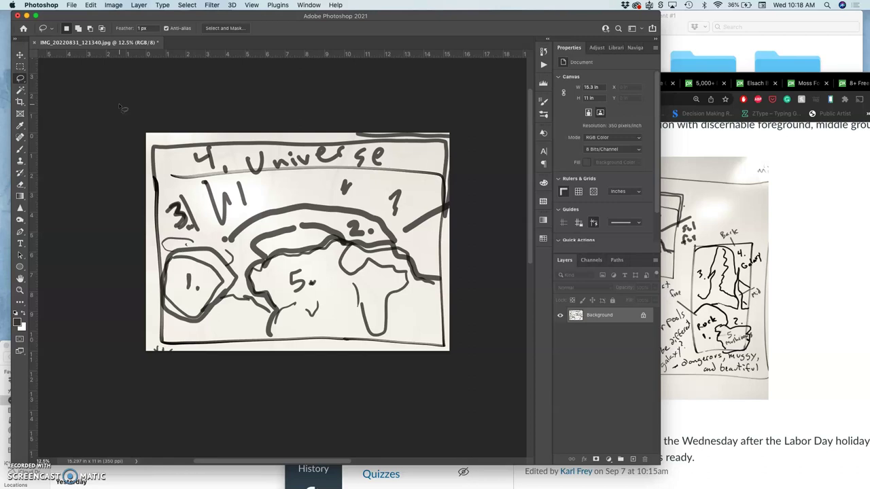
mouse_move(198, 90)
mouse_down()
mouse_move(314, 129)
mouse_move(332, 174)
mouse_up()
key(super+minus)
key(super+minus)
key(super+minus)
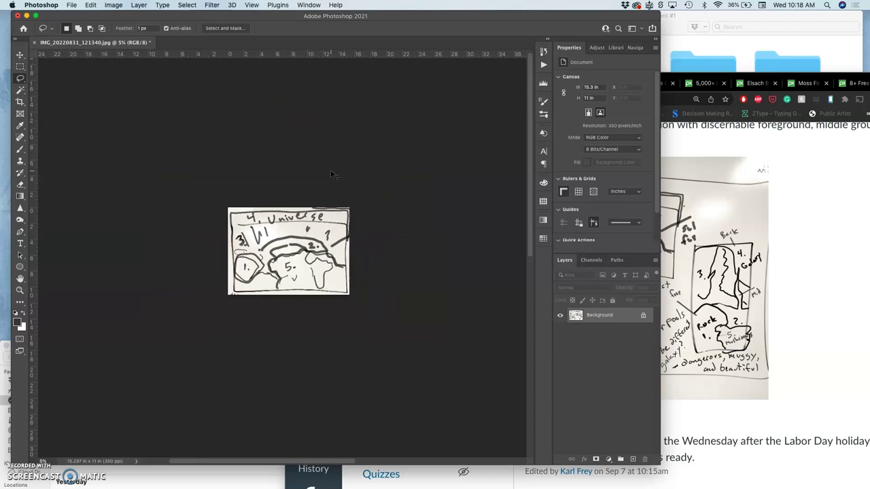
key(super+plus)
key(super+plus)
key(super+plus)
key(super+plus)
key(super+plus)
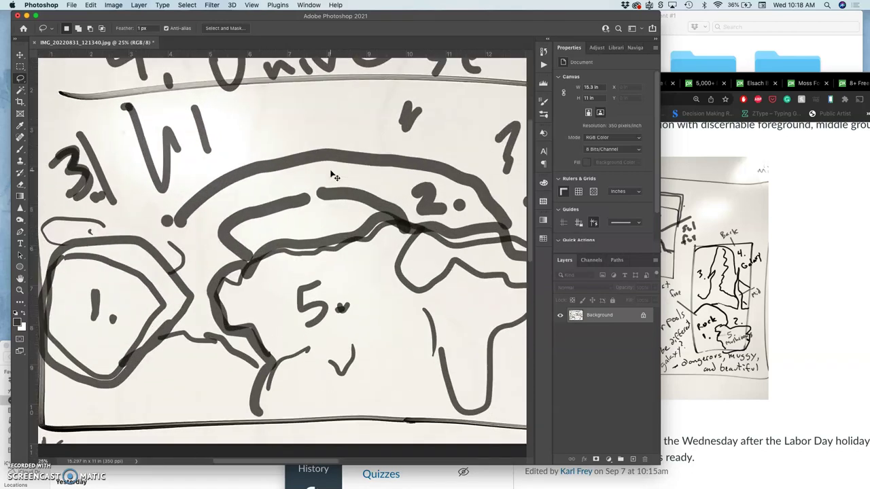
key(super+0)
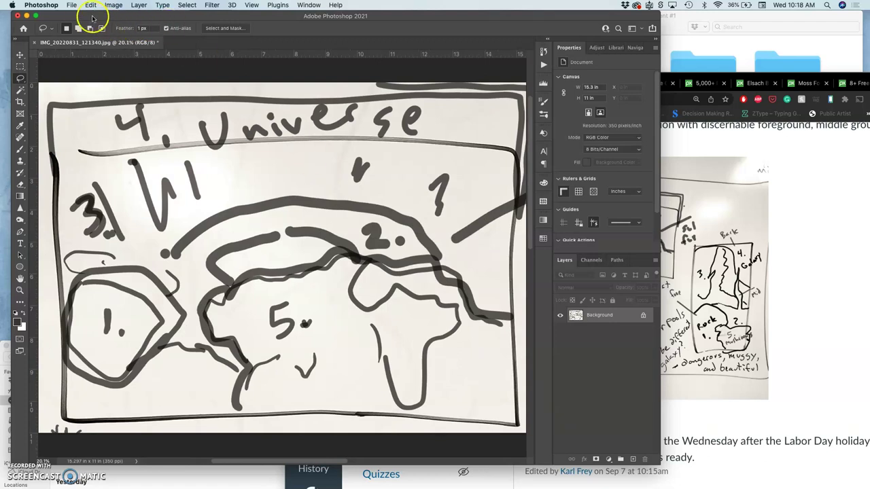
Step: Save the cropped sketch in Photoshop format under the new name 'FA22 [student name] Assign 1'
click(71, 5)
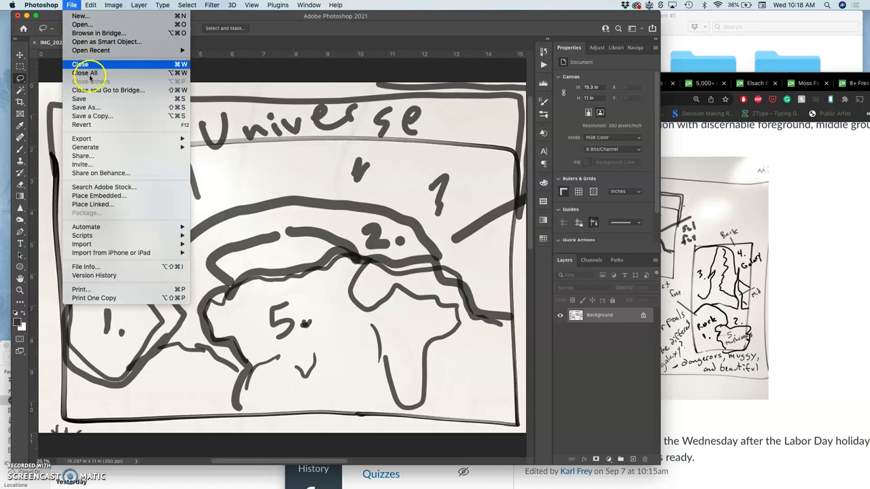
click(90, 107)
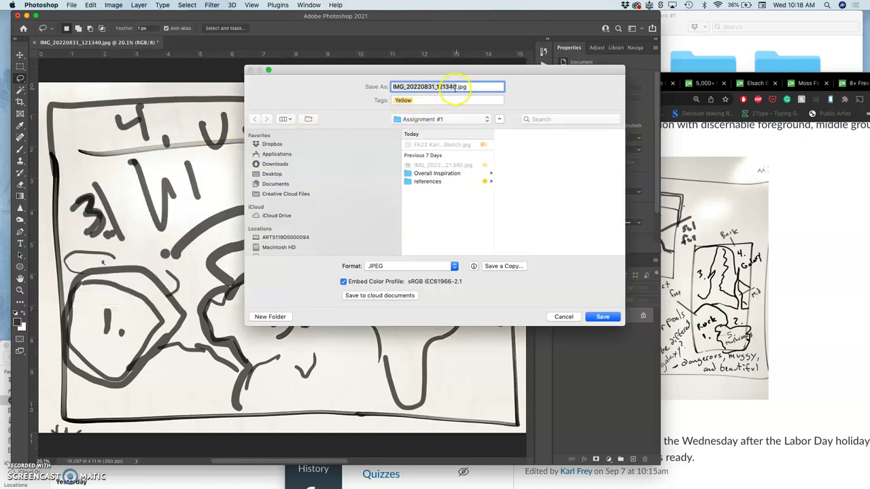
drag(454, 87, 380, 88)
text(FA22 Karl Assign 1)
click(451, 266)
click(428, 217)
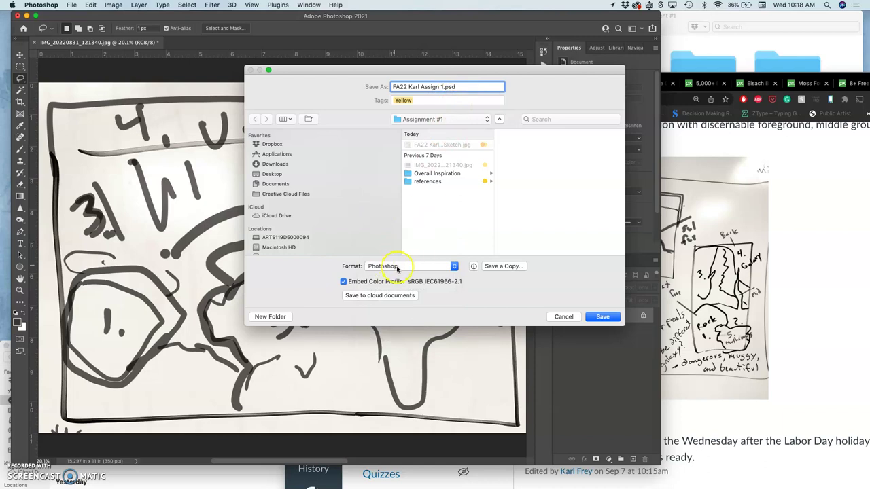
click(603, 317)
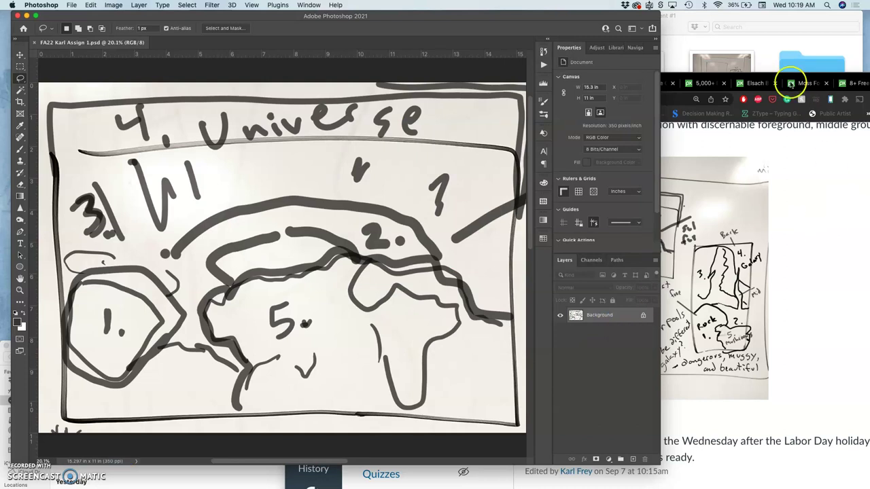
Step: In the Assignment #1 folder, tag the new .psd file green and open the whiteboard JPEG in Preview
click(773, 49)
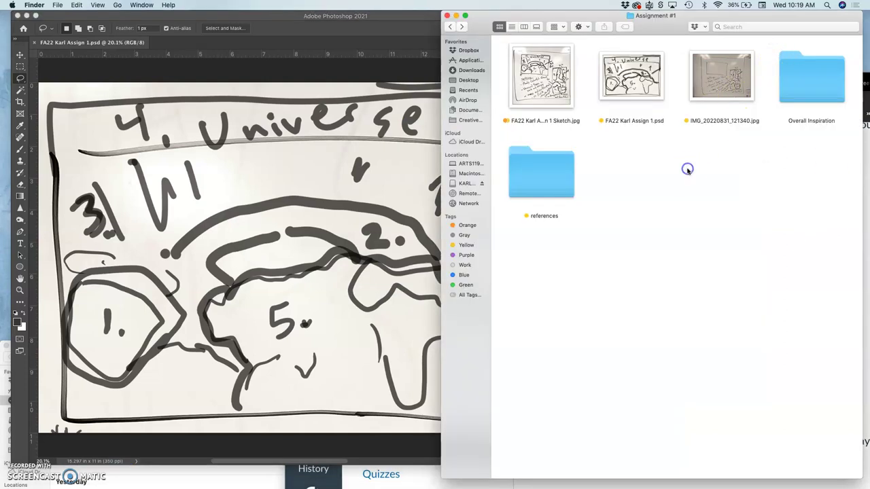
right_click(645, 123)
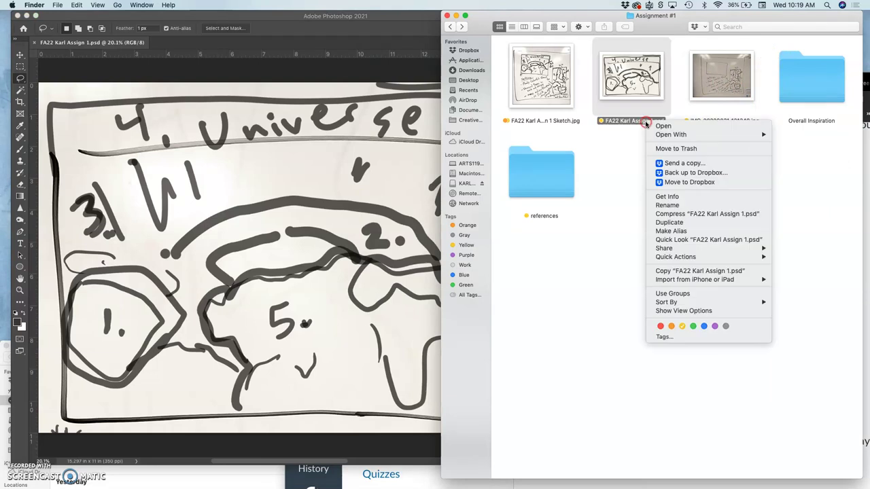
click(695, 324)
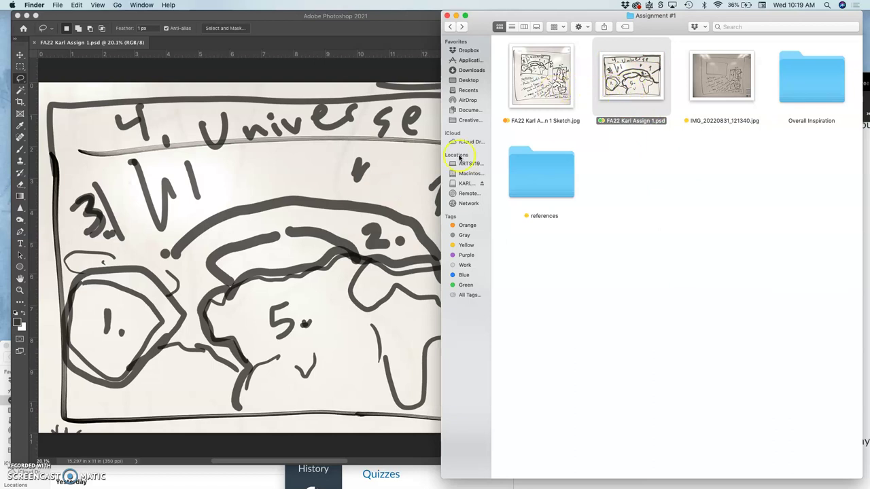
double_click(541, 92)
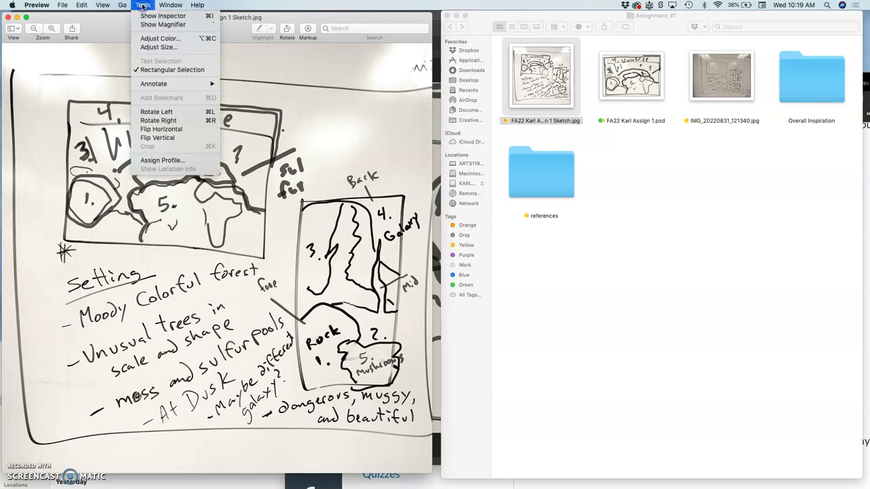
Step: Flip the whiteboard photo horizontally twice, zoom in, then close it in Preview
click(160, 129)
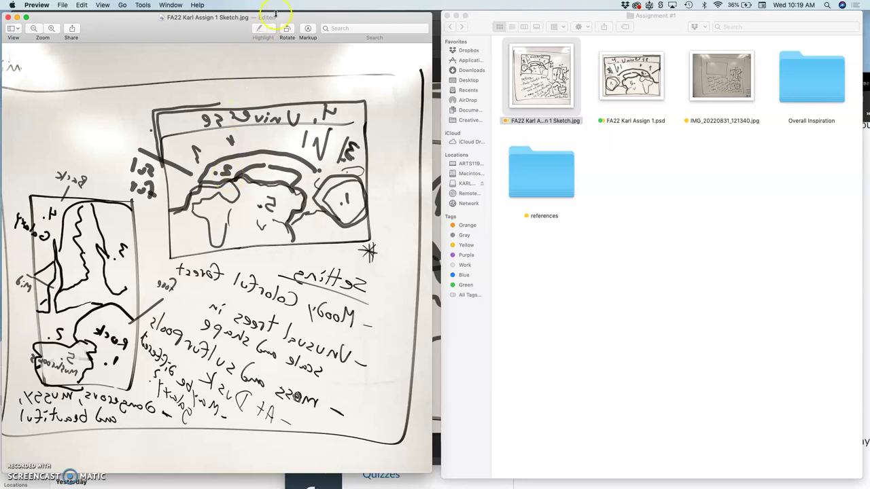
click(145, 6)
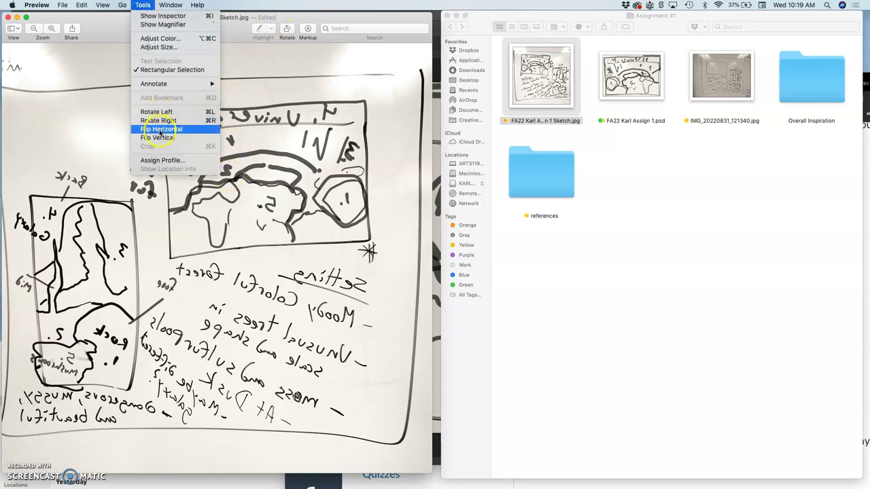
click(160, 130)
key(super+plus)
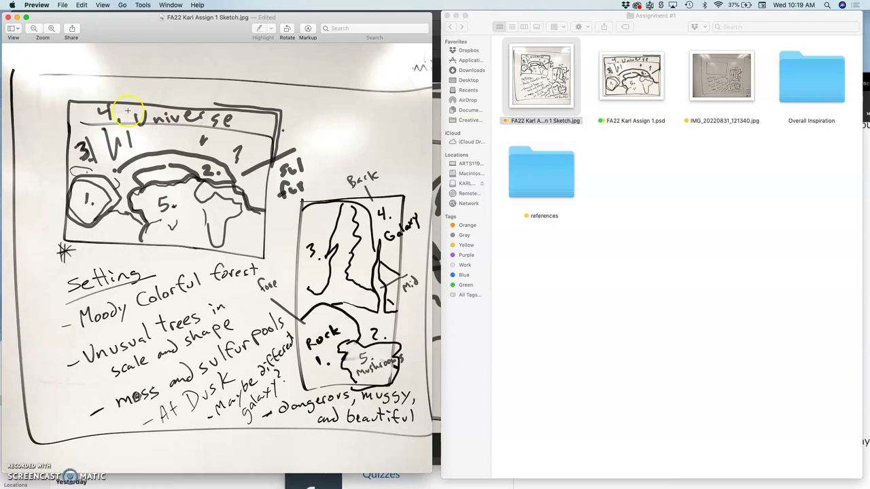
click(7, 19)
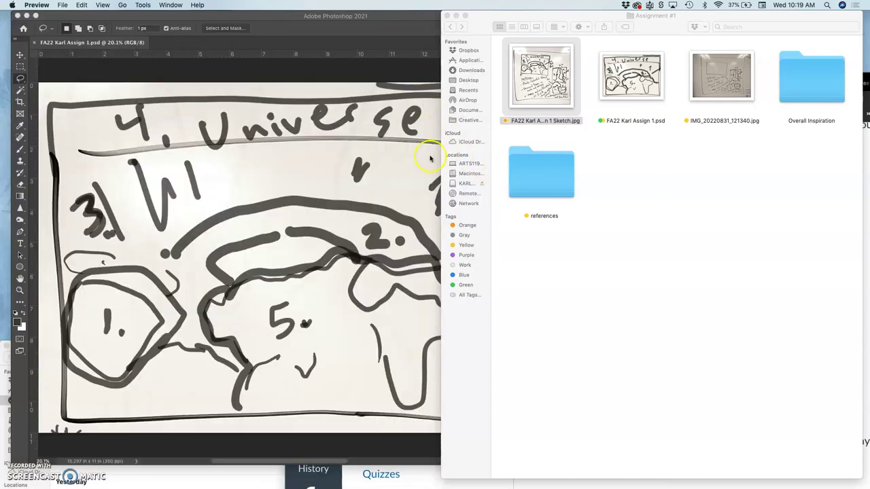
Step: Open the references folder and drop 1 Rock.jpg onto the sketch canvas
click(539, 170)
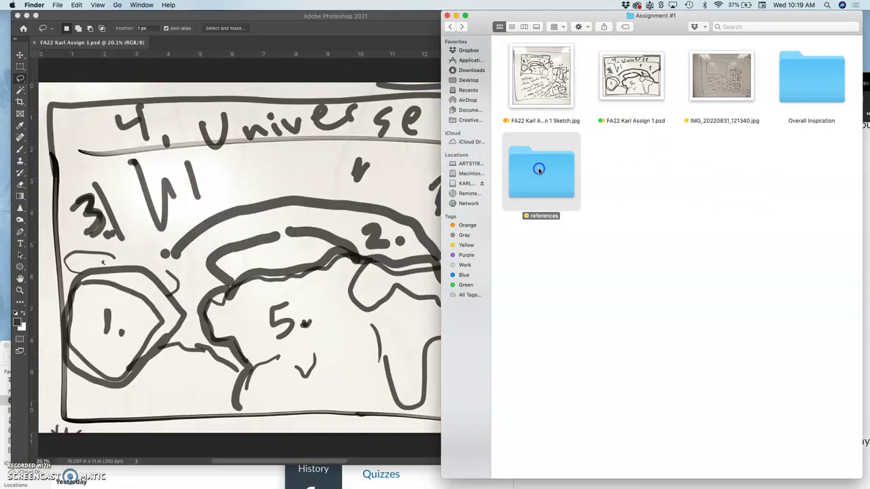
double_click(539, 170)
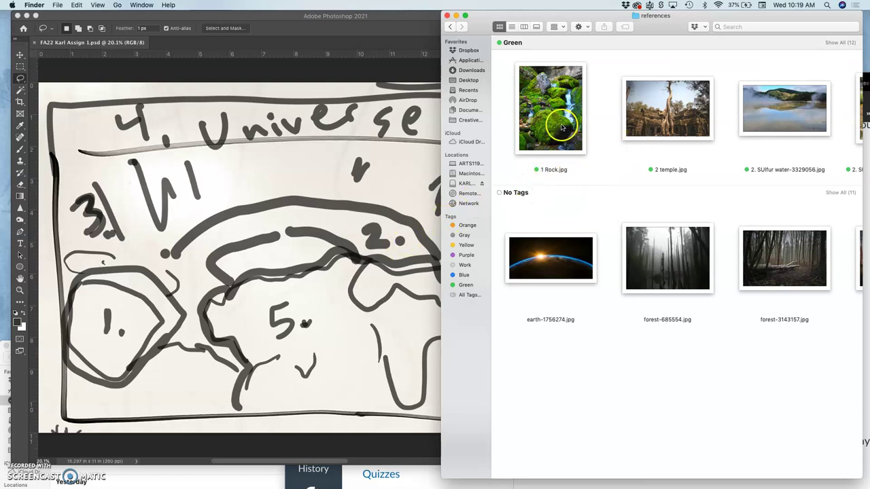
drag(561, 127, 225, 207)
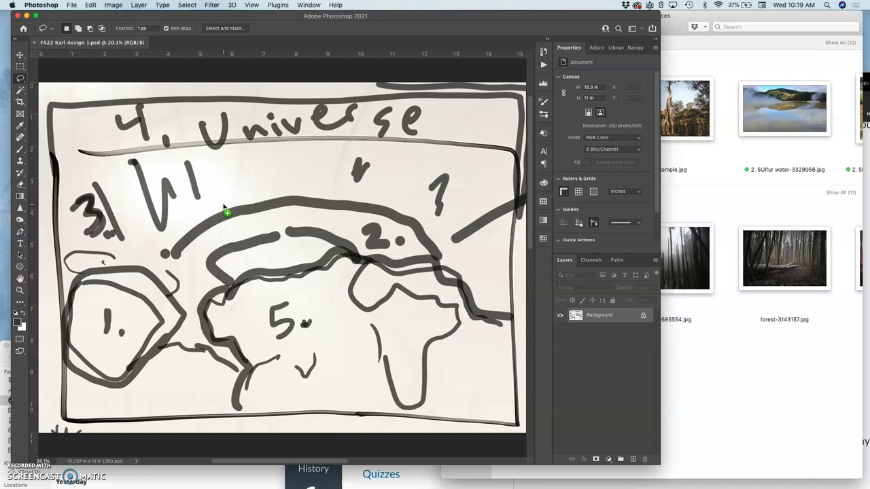
drag(224, 207, 227, 208)
Step: Shift the rock photo left, zoom out, then cancel and discard the placement
drag(270, 291, 134, 291)
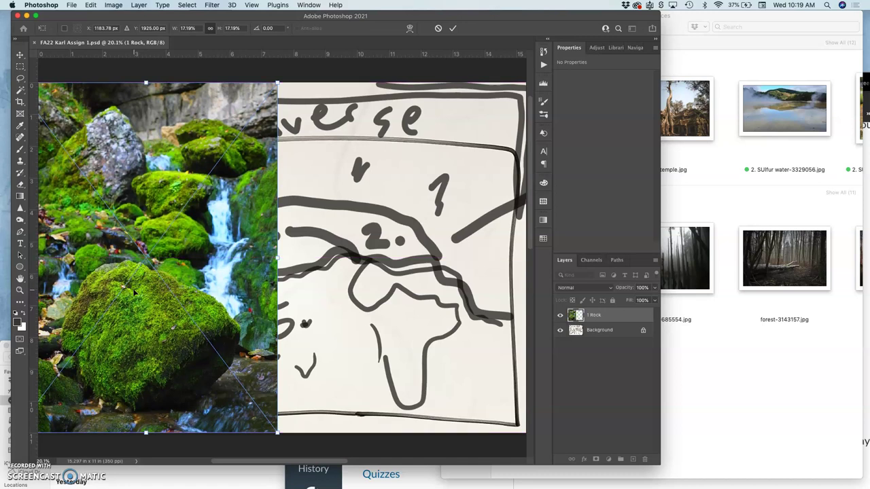
key(super+minus)
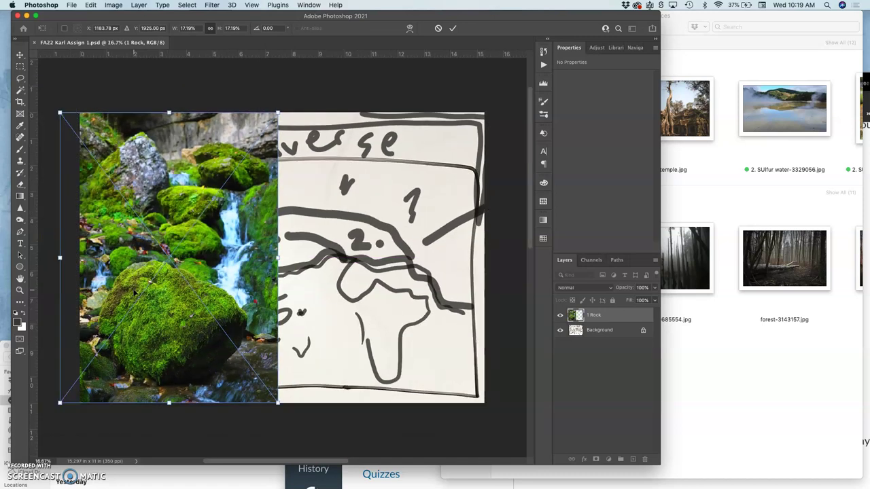
key(Escape)
click(339, 281)
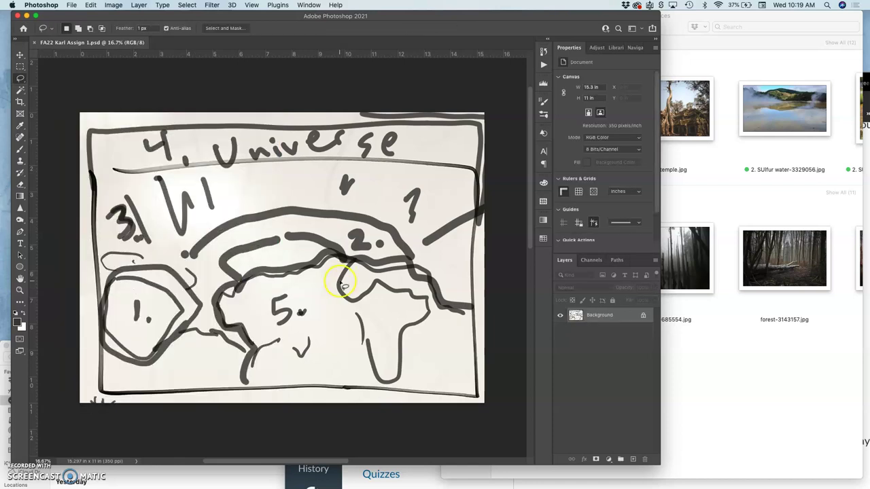
Step: Set the canvas size to 40 in wide by 30 in high, then fit the canvas on screen
click(120, 7)
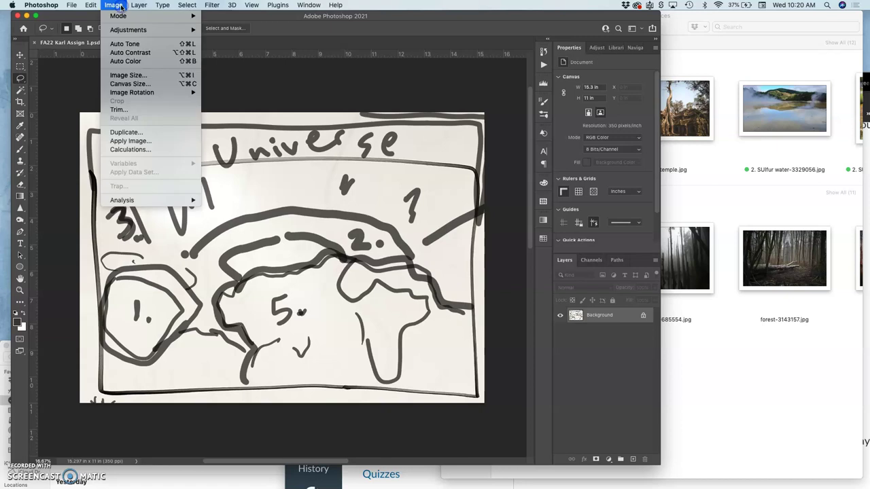
click(129, 84)
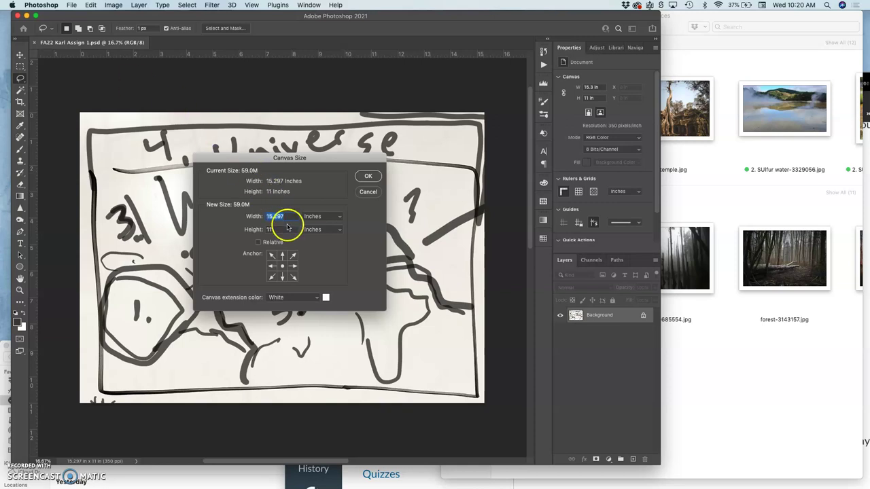
drag(287, 218, 266, 218)
text(40)
drag(281, 233, 262, 230)
text(30)
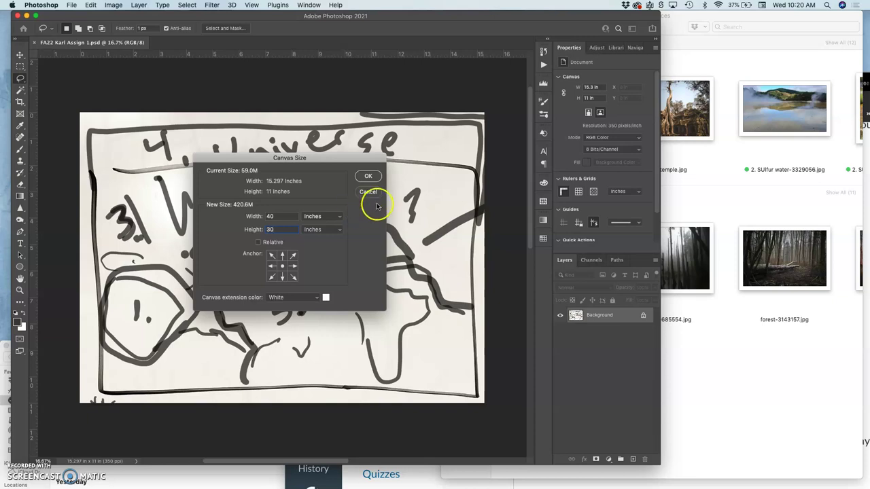
click(367, 177)
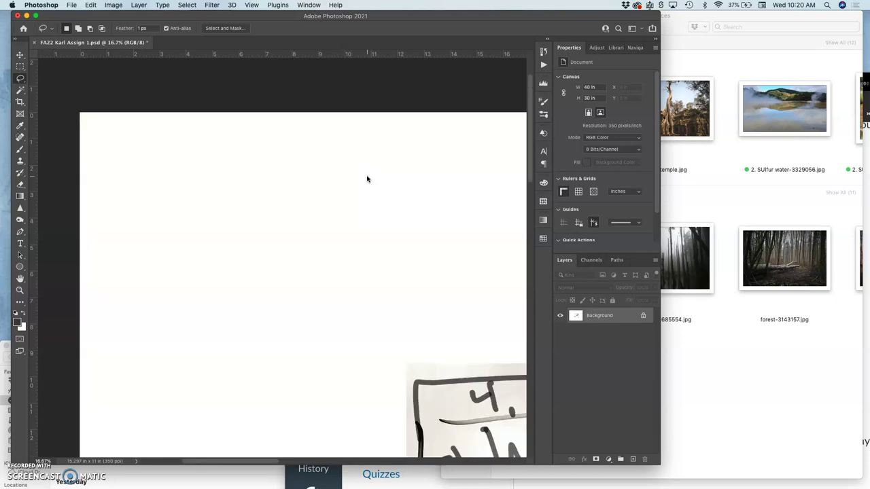
key(super+0)
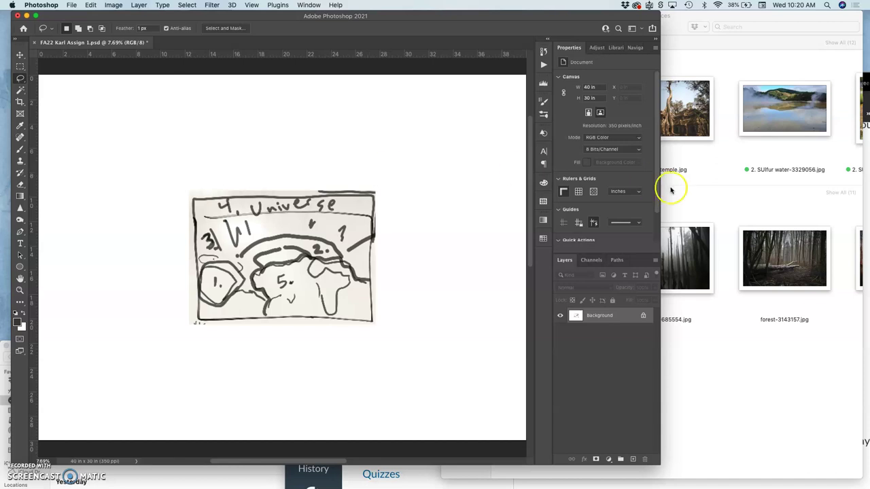
Step: Drop 1 Rock.jpg onto the canvas, scale it to about 16.67% and move it over the sketch's left side
click(711, 174)
click(556, 113)
drag(555, 113, 108, 142)
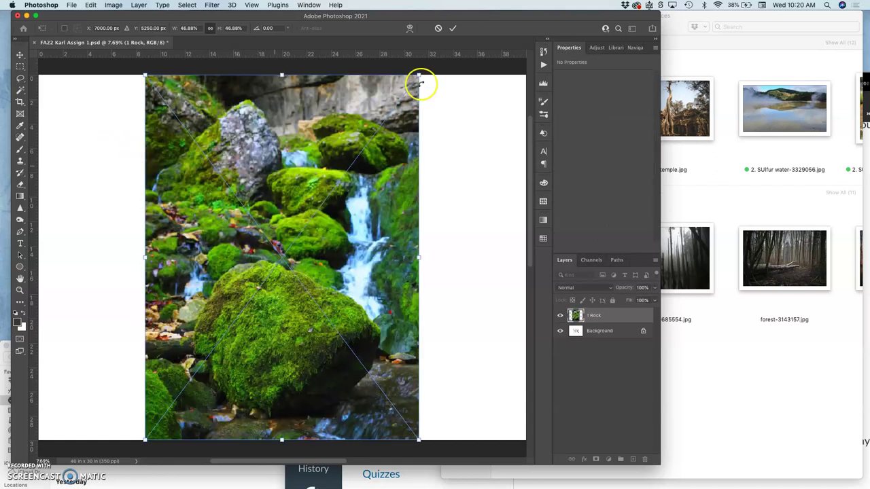
drag(418, 74, 203, 246)
drag(204, 324, 109, 293)
drag(163, 257, 140, 272)
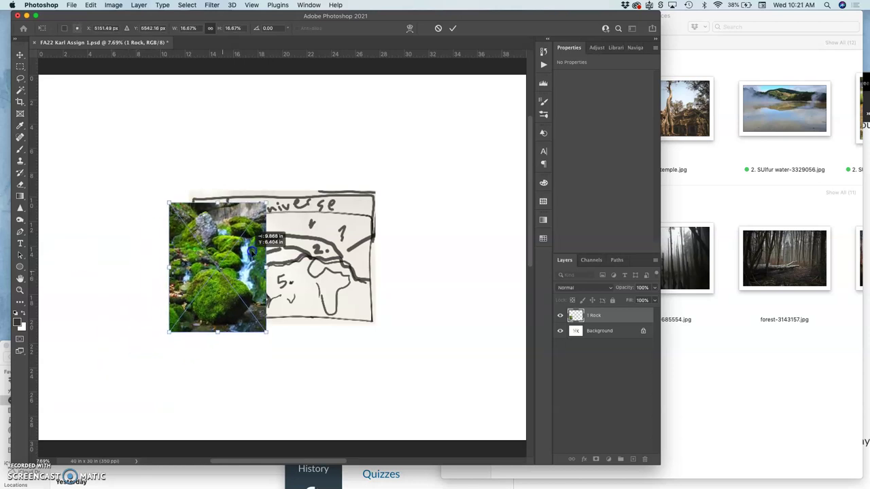